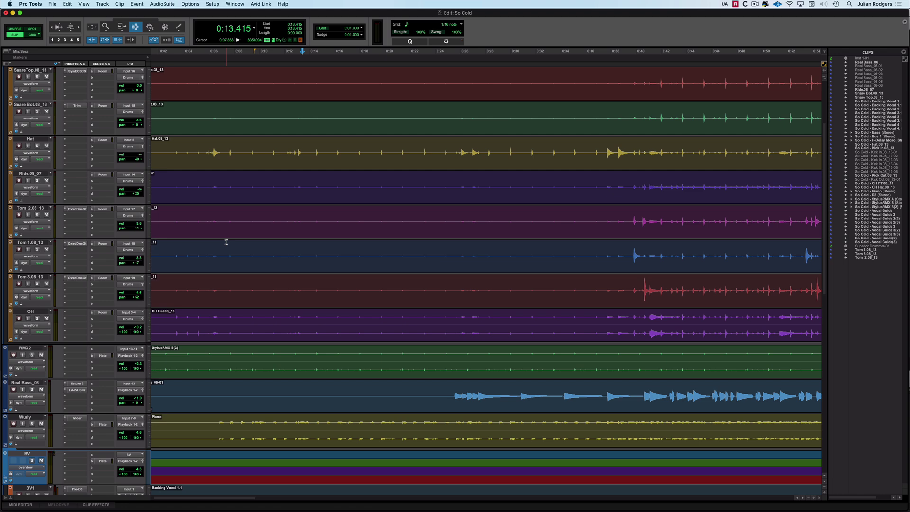
Scroll around the tracks, then fit the entire So Cold timeline horizontally with Alt+A
scroll(226, 242, down, 7)
scroll(226, 243, up, 10)
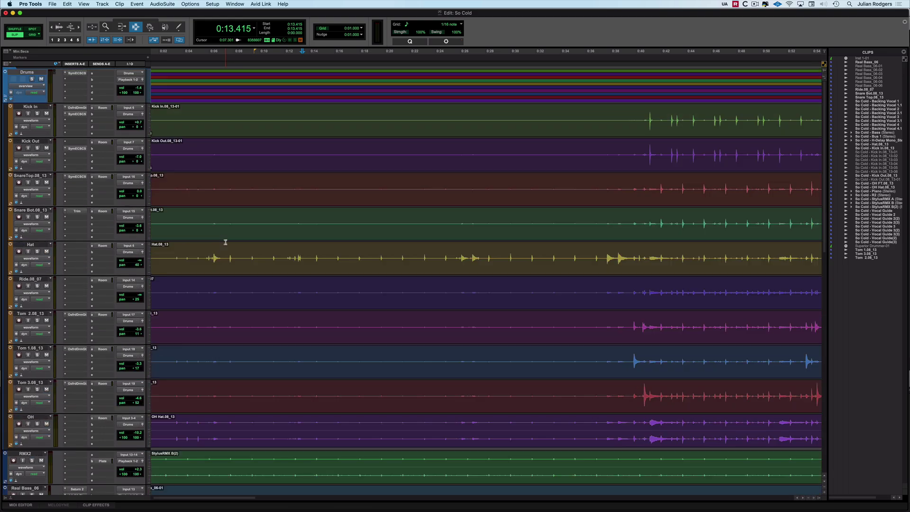
scroll(225, 242, down, 7)
scroll(225, 243, up, 7)
scroll(225, 242, down, 6)
scroll(225, 242, up, 5)
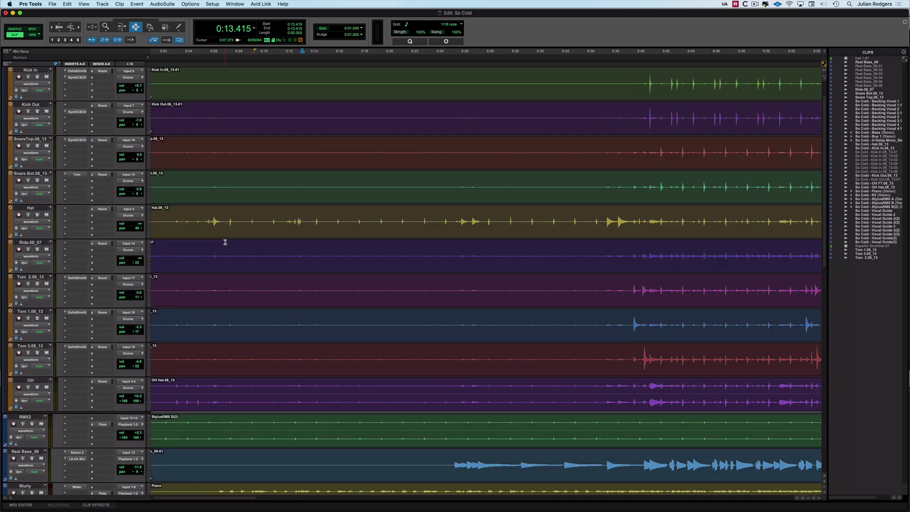
scroll(225, 242, right, 15)
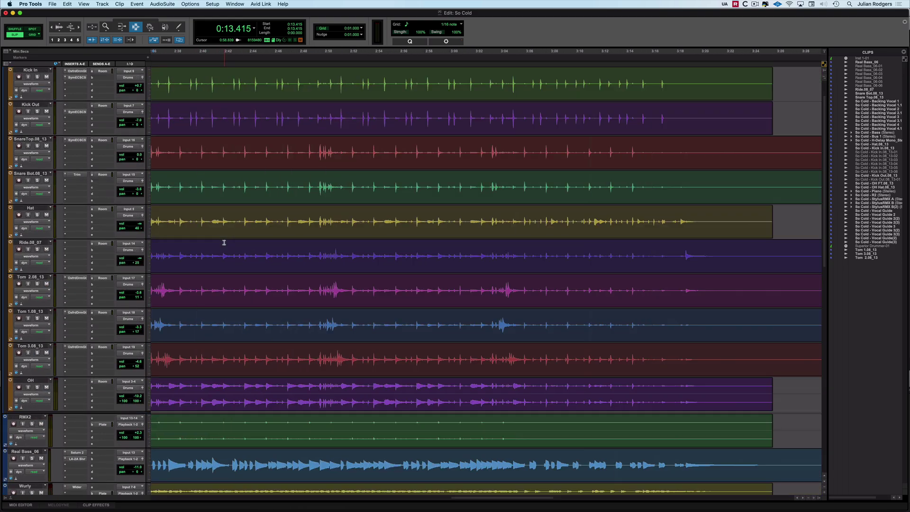
scroll(225, 242, left, 13)
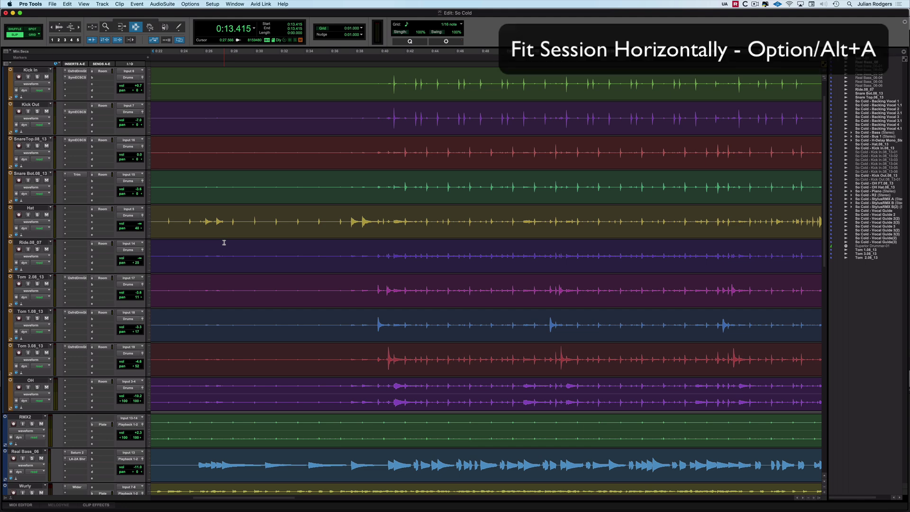
key(alt+a)
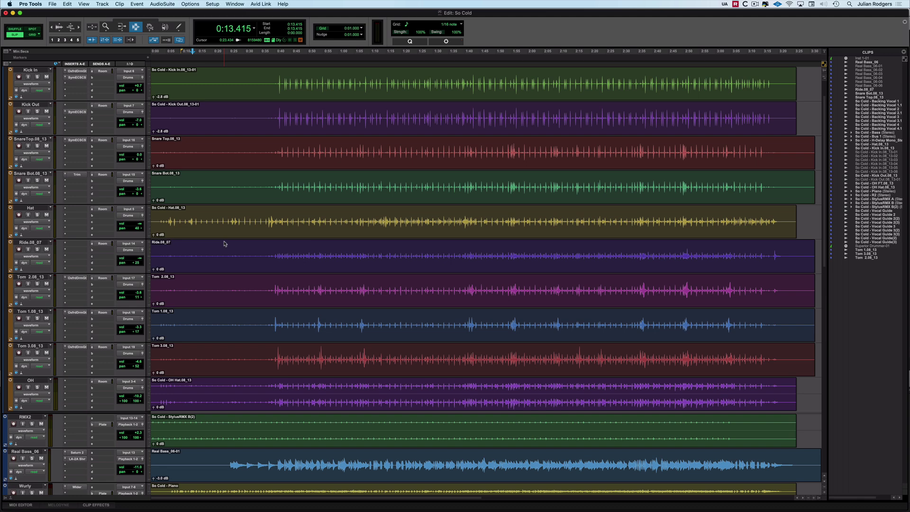
Shrink all tracks, including backing vocals, guide vocals and returns, to fit vertically
key(ctrl+alt+super+Down)
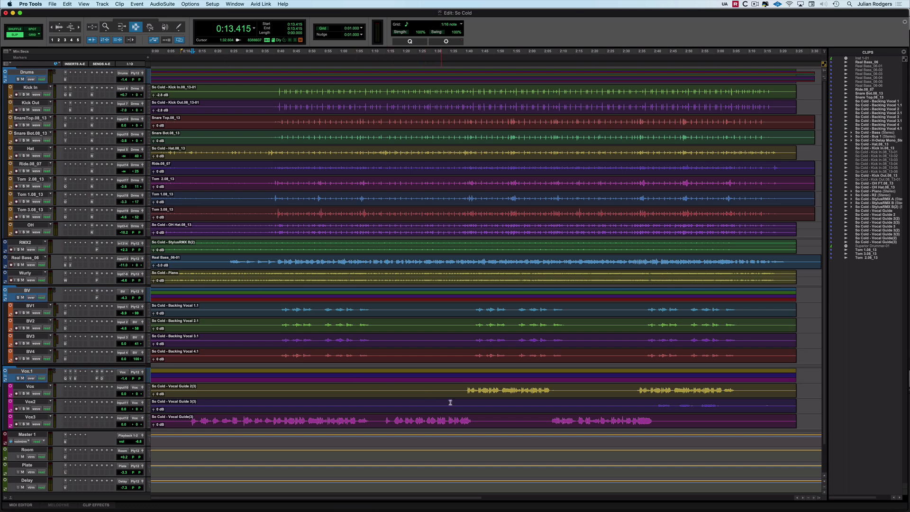
Select a range in the Vox guide vocal clip, zoom into it, then zoom back out
drag(463, 390, 554, 392)
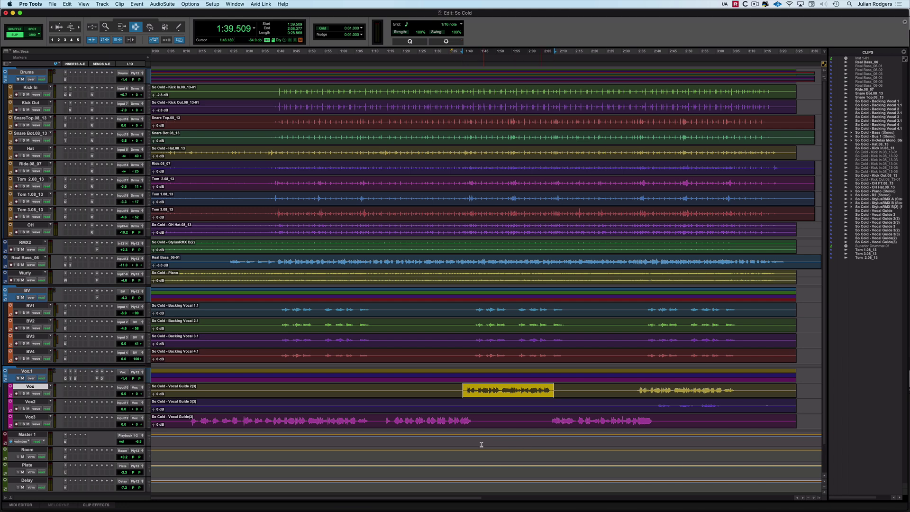
key(ctrl+e)
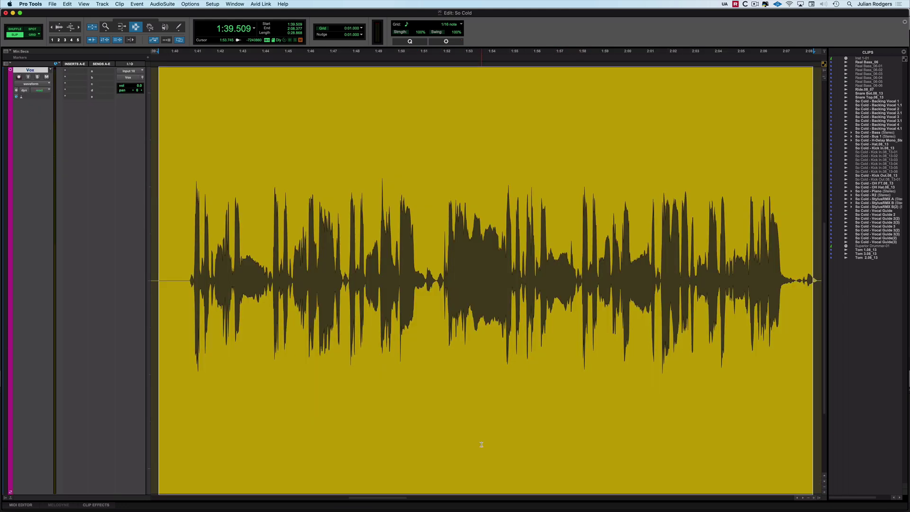
key(ctrl+e)
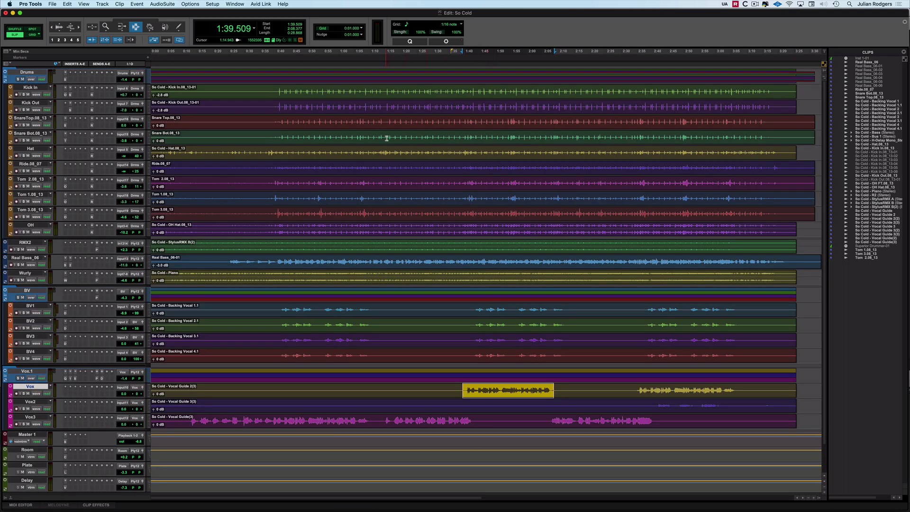
Select 1:14.943–1:39.396 across Snare Bot to Tom 1 and toggle zoom on that range
drag(386, 137, 463, 197)
key(ctrl+e)
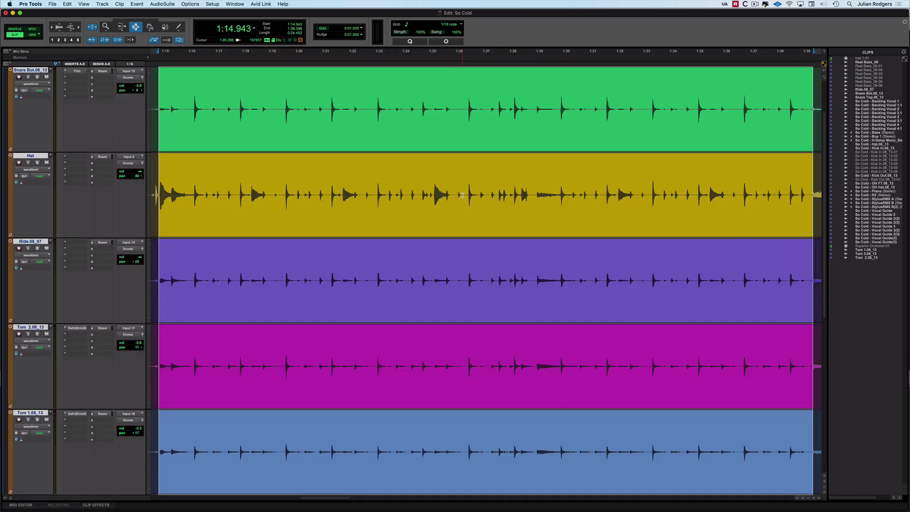
key(ctrl+e)
key(ctrl+e)
key(ctrl+e)
key(ctrl+e)
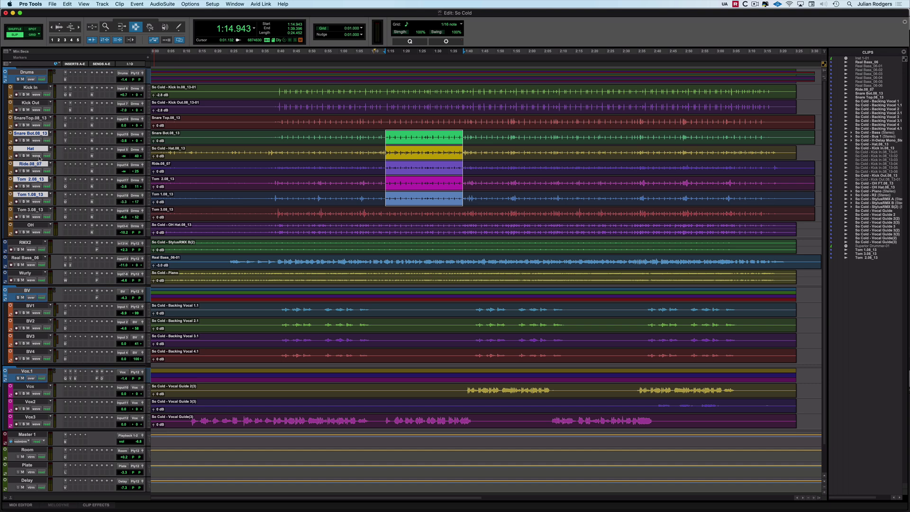
Look at the Hat track's display choices, then open Snare Bot's Trim plug-in window
click(38, 156)
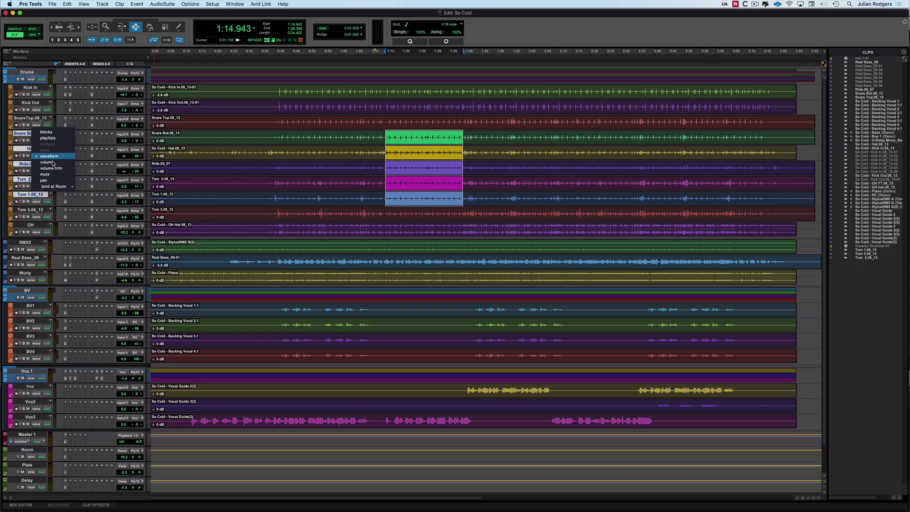
click(90, 154)
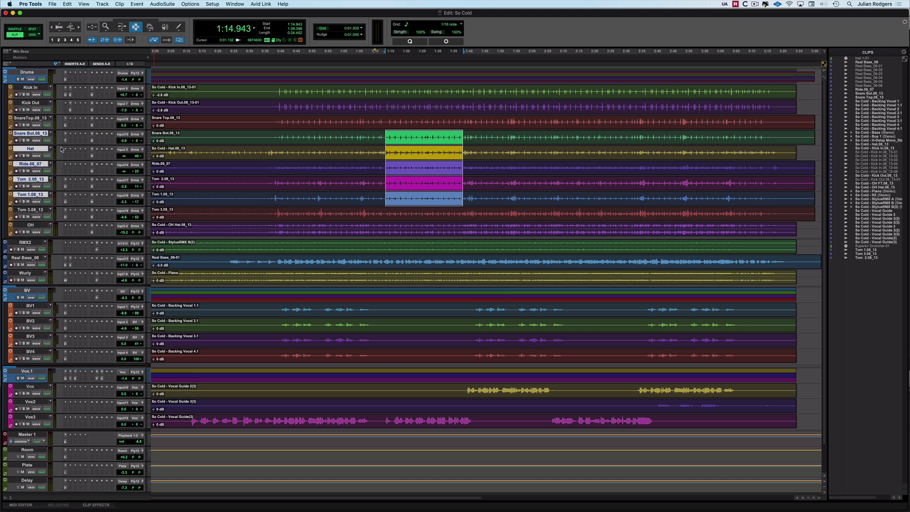
click(65, 142)
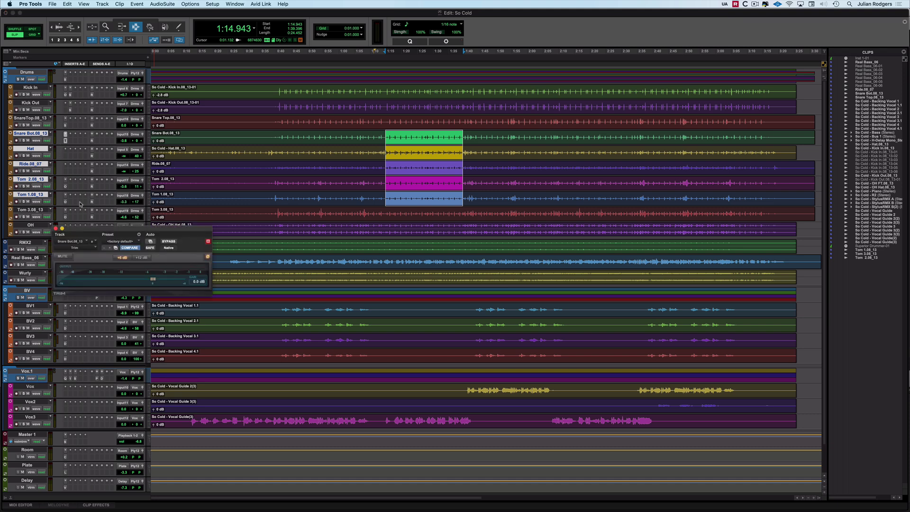
click(119, 229)
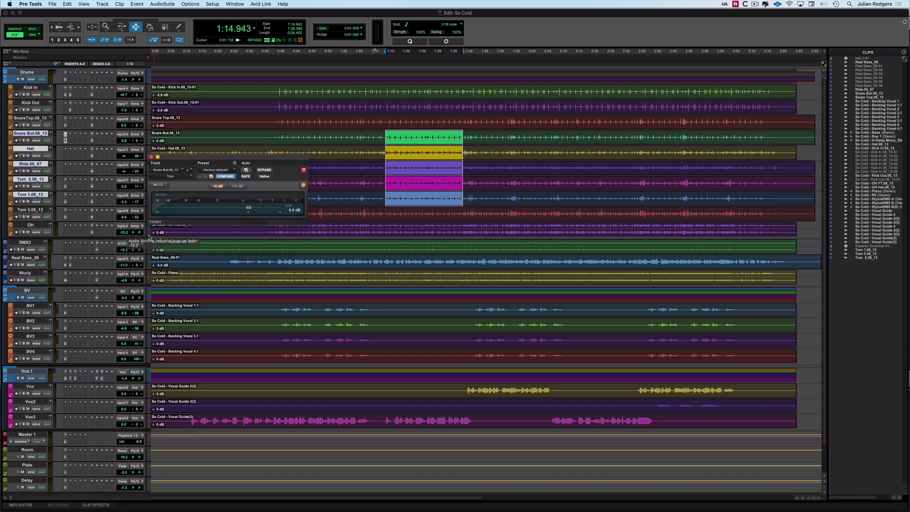
Add Master Bypass to the Trim plug-in's automated parameters and confirm
click(246, 170)
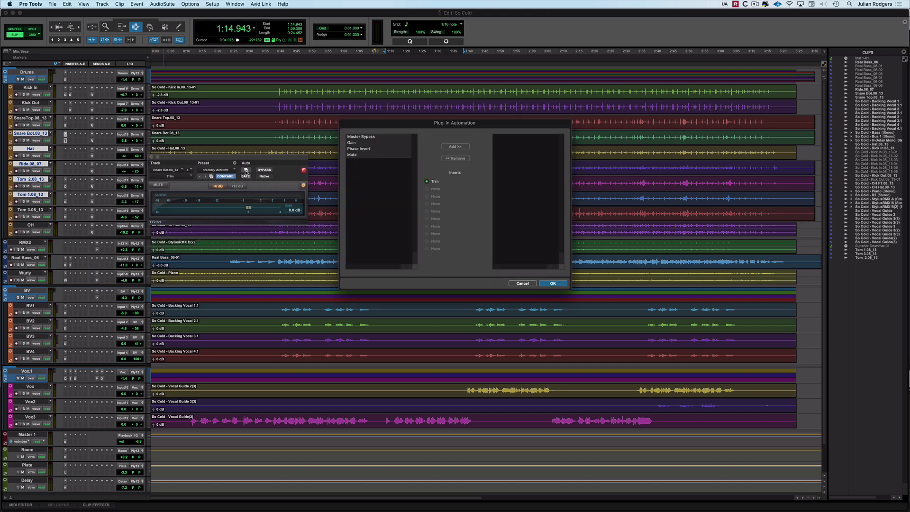
click(360, 137)
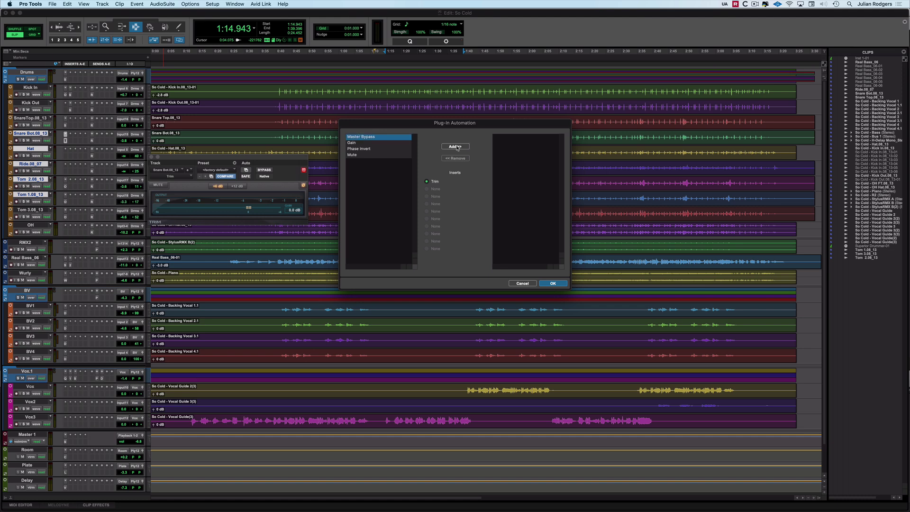
click(456, 147)
click(553, 283)
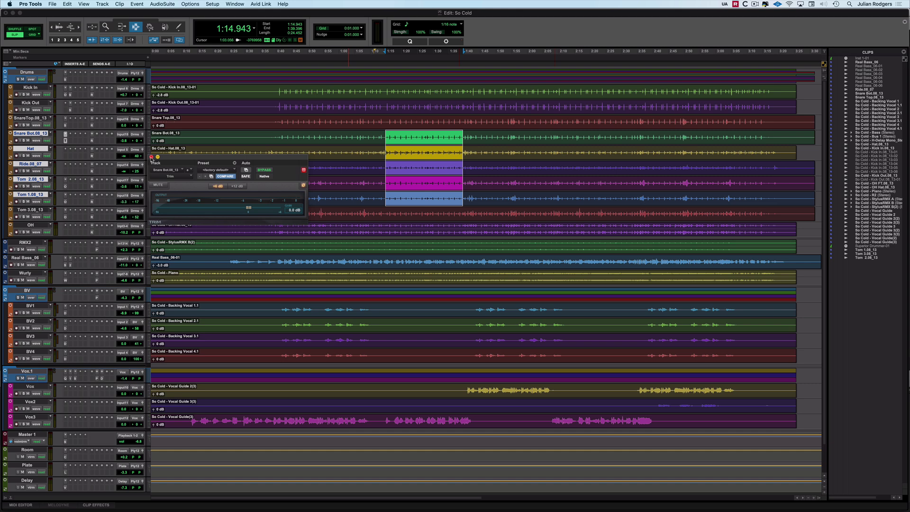
Close the Trim window and check Snare Bot's lane list for Trim parameters
click(151, 157)
click(36, 140)
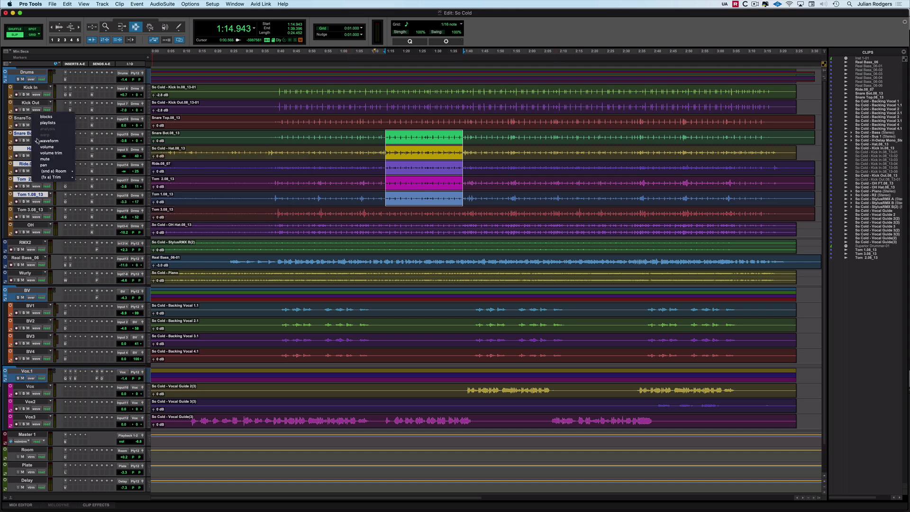
mouse_move(55, 179)
click(86, 183)
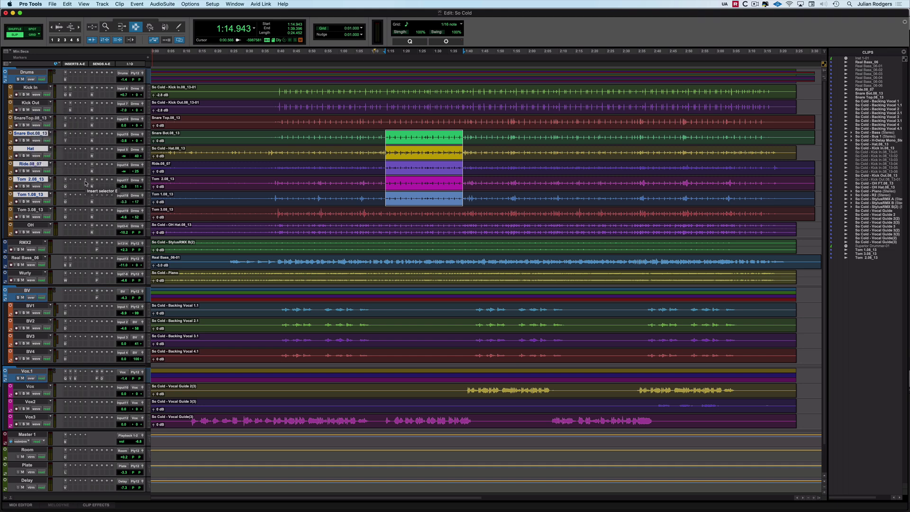
Reopen Snare Bot's Trim plug-in and enable automation for its Gain
click(64, 141)
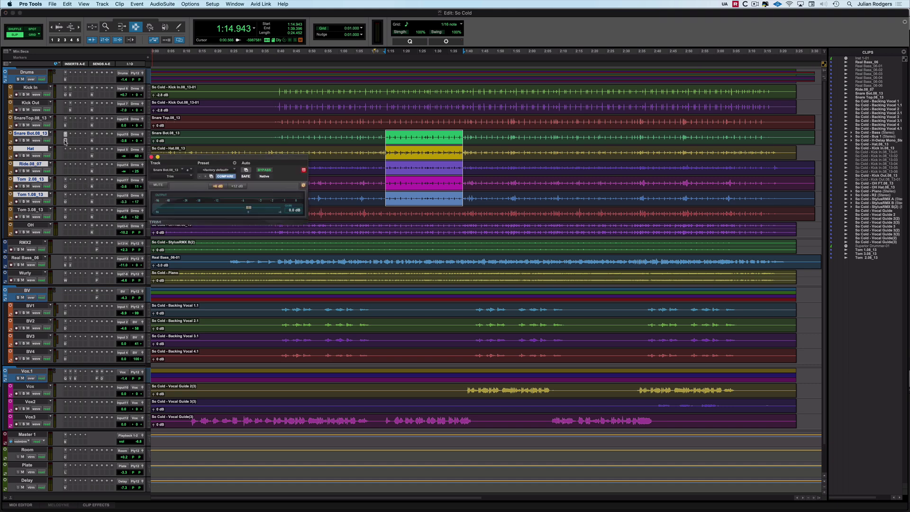
ctrl+alt+super+click(249, 209)
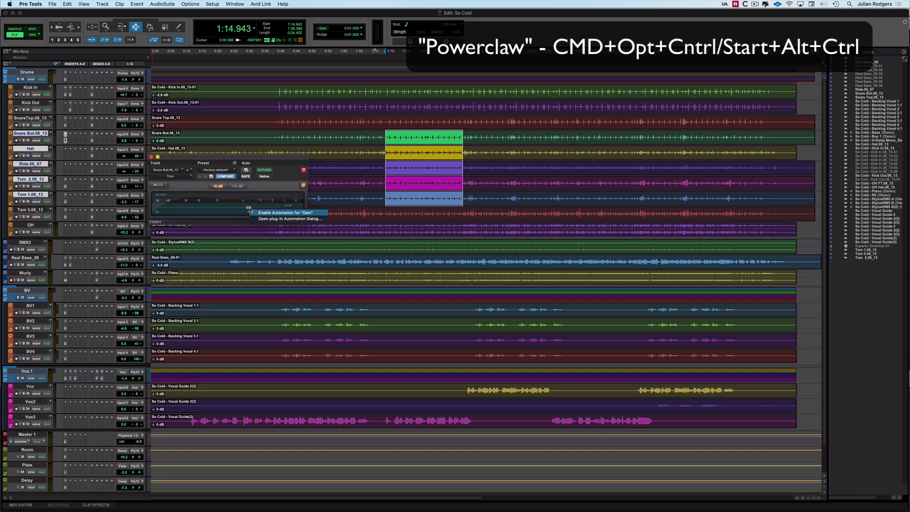
click(287, 212)
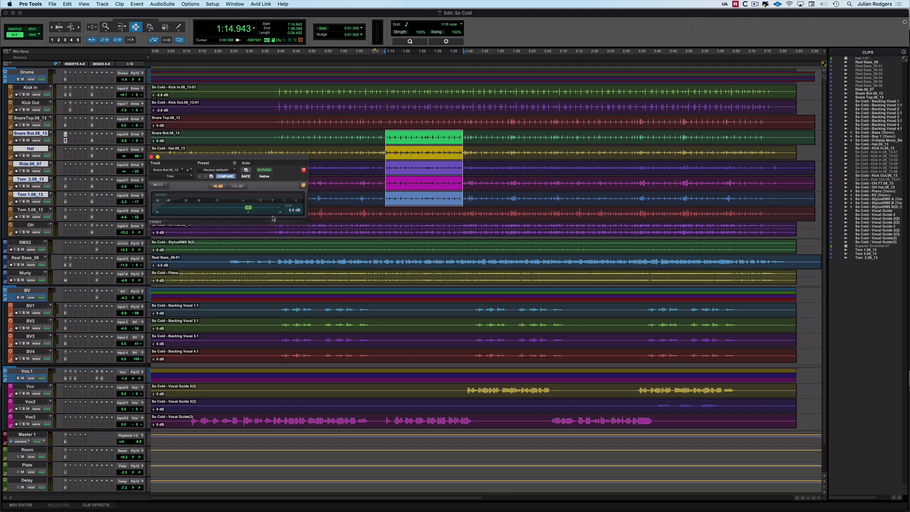
Check Snare Bot's available Trim lanes, then enable automation for the Trim Mute
click(36, 141)
mouse_move(54, 177)
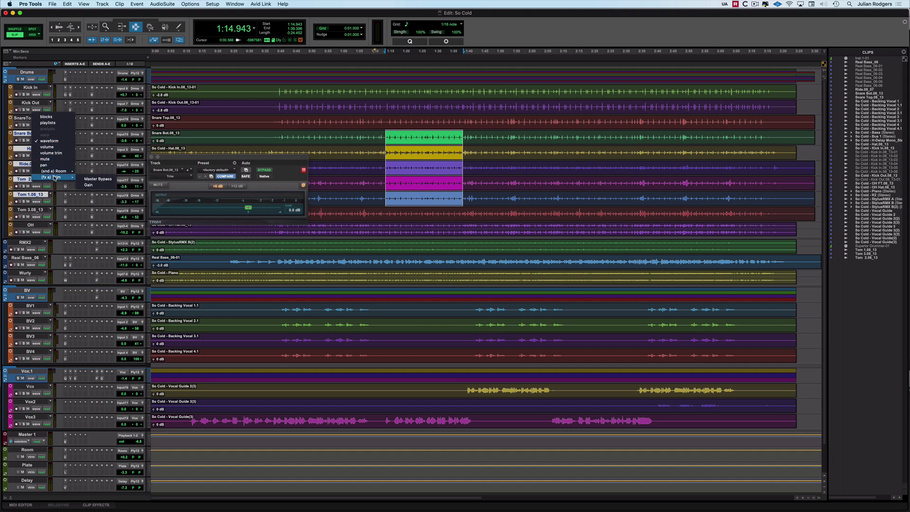
click(111, 162)
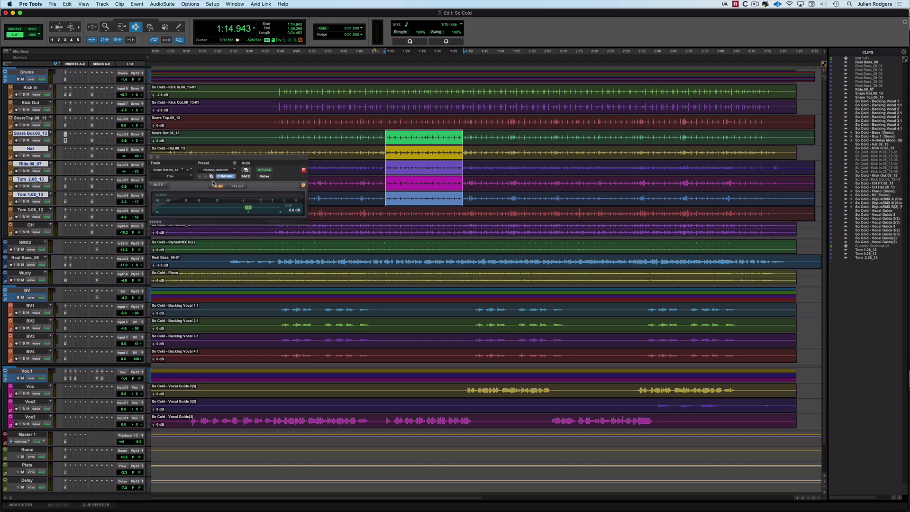
click(247, 171)
Open the Delay track's ValhallaDelay automation settings, browse them, and cancel unchanged
click(66, 489)
click(246, 171)
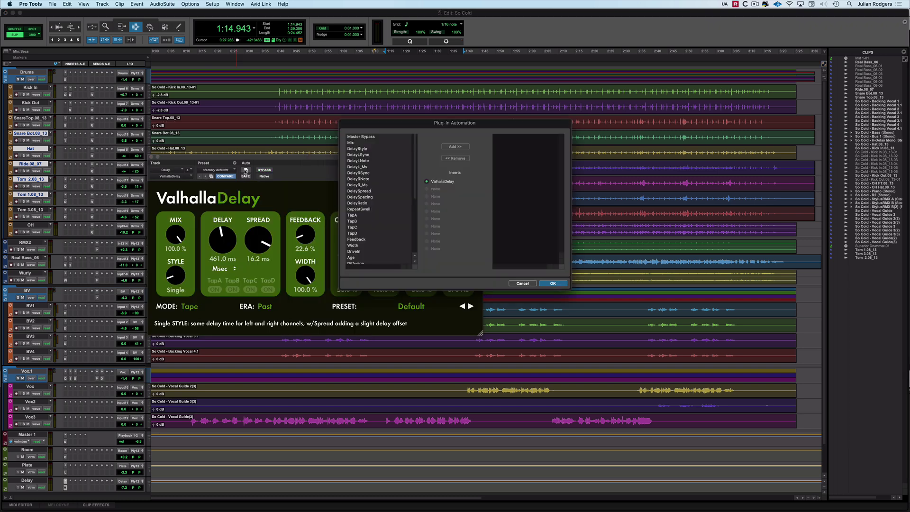
scroll(395, 196, down, 3)
scroll(395, 196, up, 3)
click(522, 284)
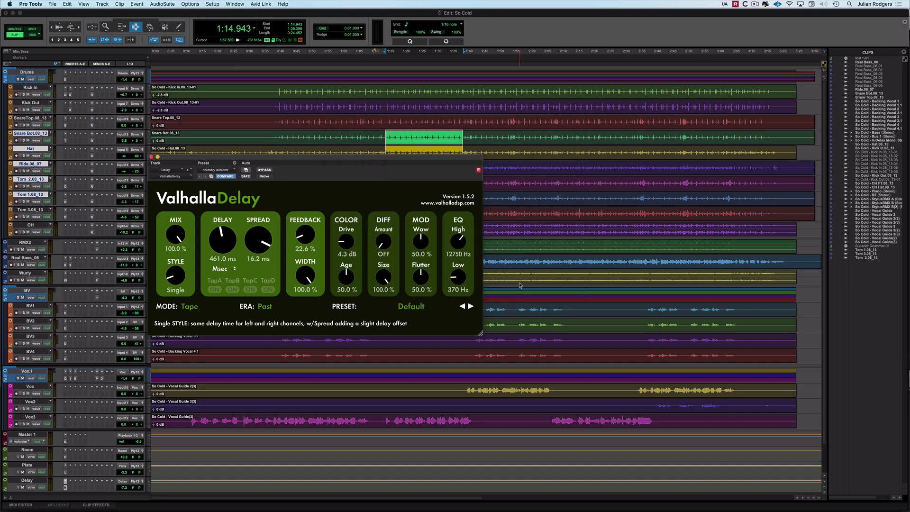
Bypass ValhallaDelay, close it, check the Delay track's lane list, then reopen the plug-in
ctrl+alt+super+click(246, 170)
click(152, 157)
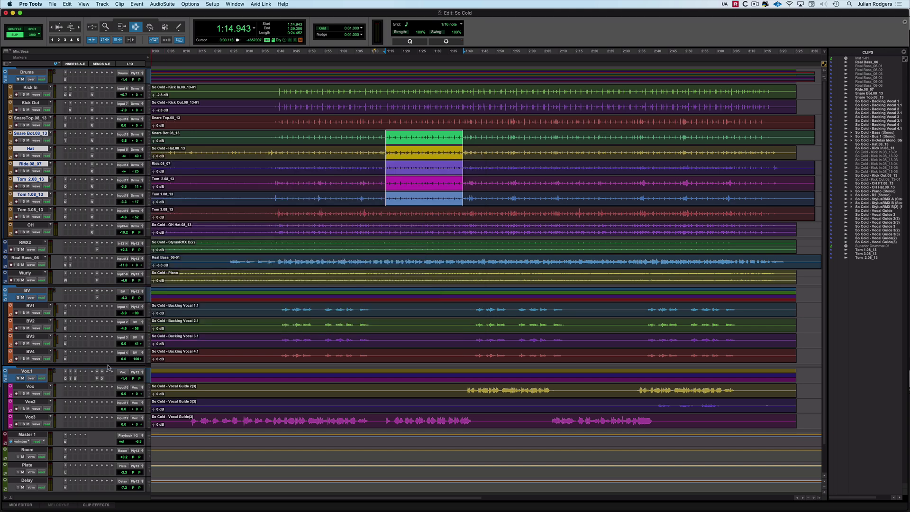
click(31, 488)
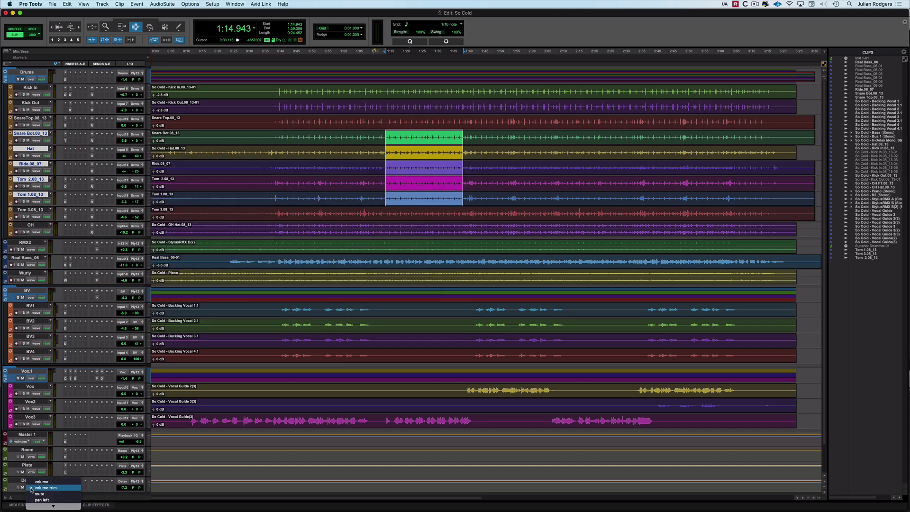
mouse_move(47, 506)
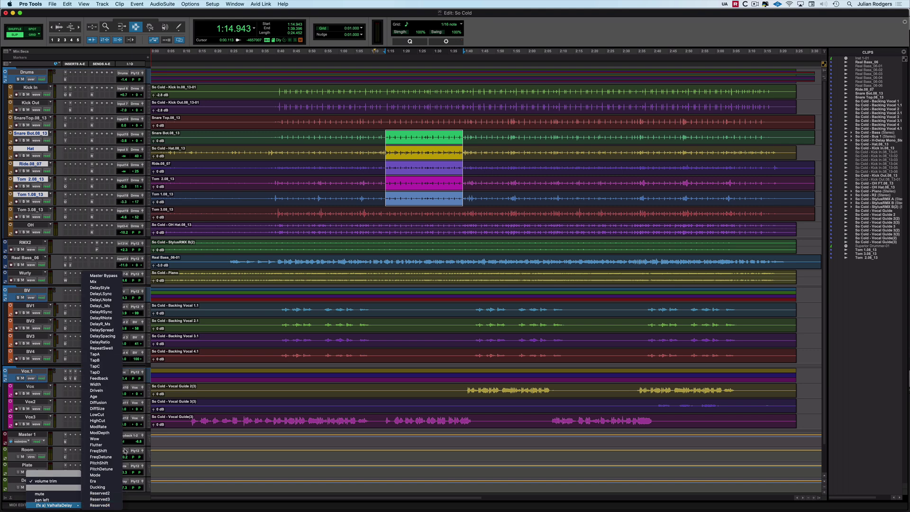
click(65, 471)
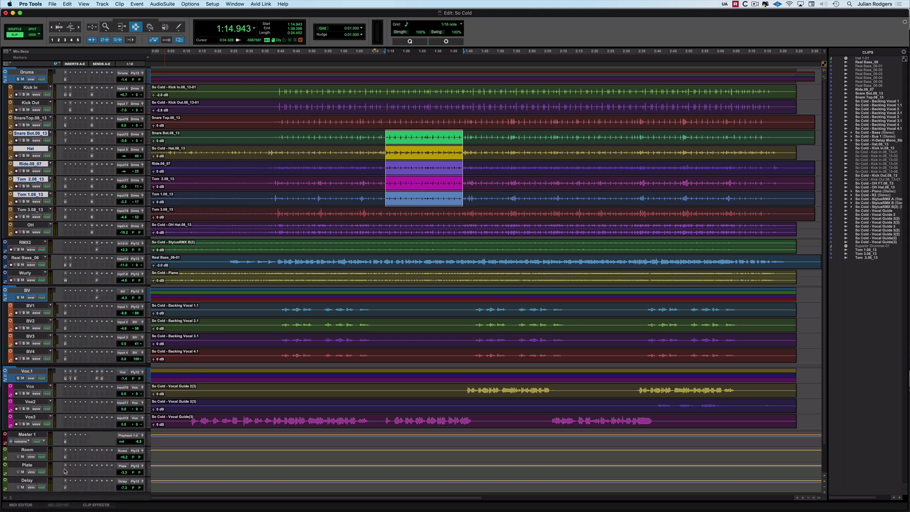
click(65, 487)
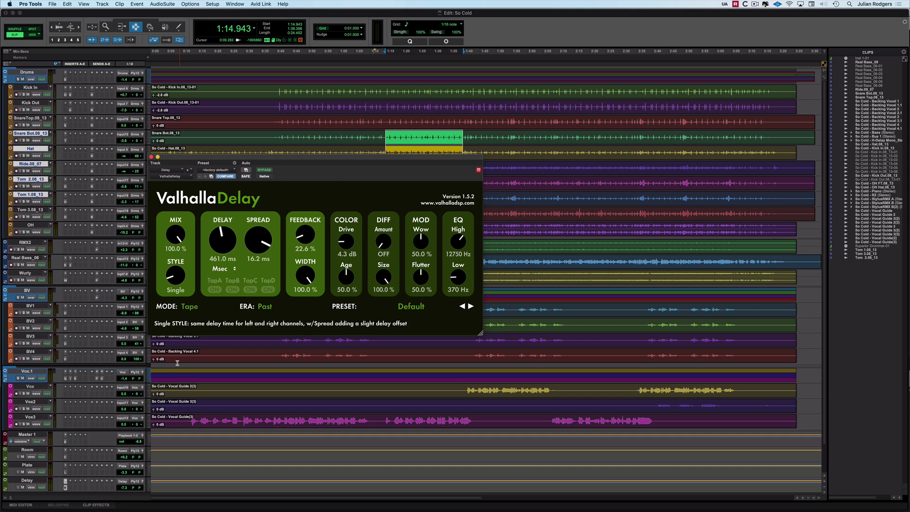
Move the ValhallaDelay window up and jump the Delay lane through Master Bypass, Delay, then Feedback
drag(257, 162, 328, 72)
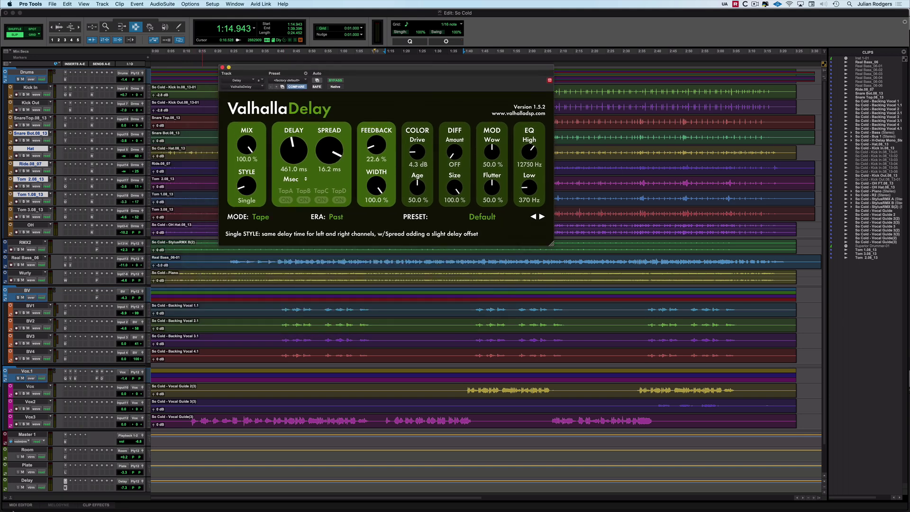
drag(30, 492, 31, 495)
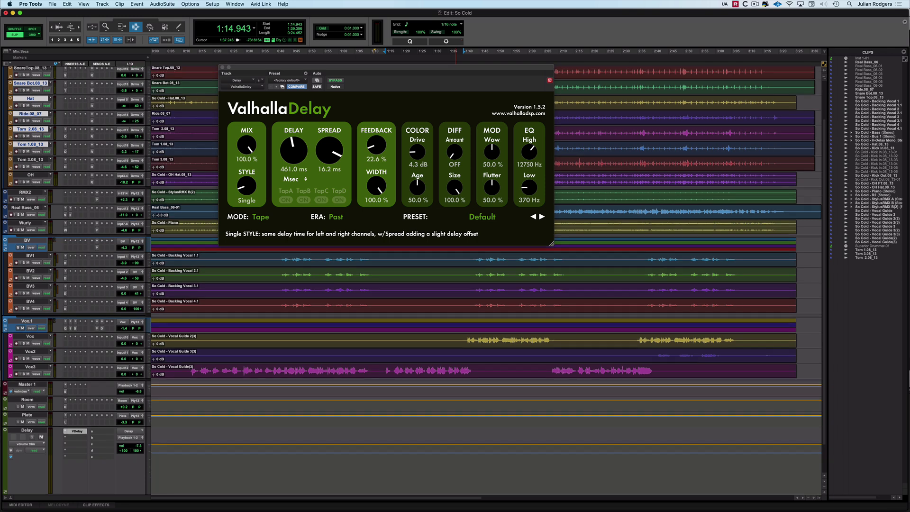
ctrl+super+click(335, 81)
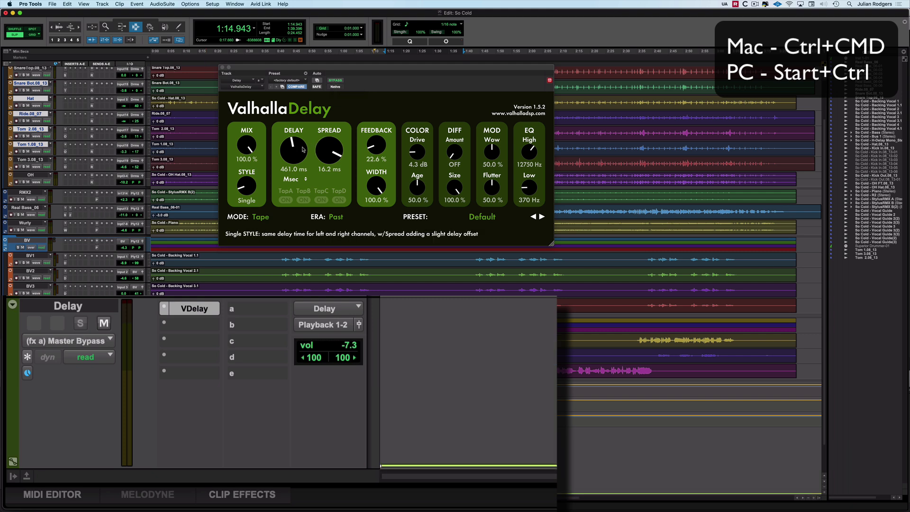
ctrl+super+click(296, 151)
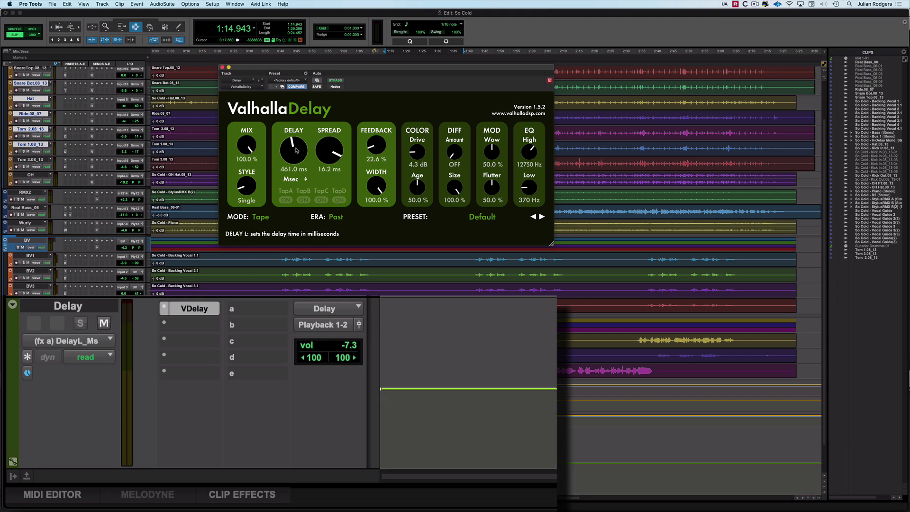
ctrl+super+click(377, 146)
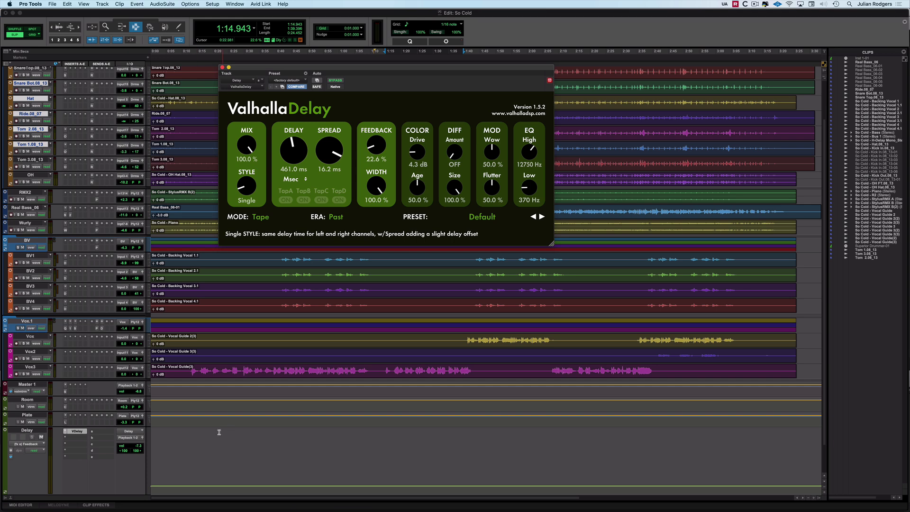
Close ValhallaDelay, mute Snare Bot.08_13's Trim, then enlarge and reactivate the track
click(223, 68)
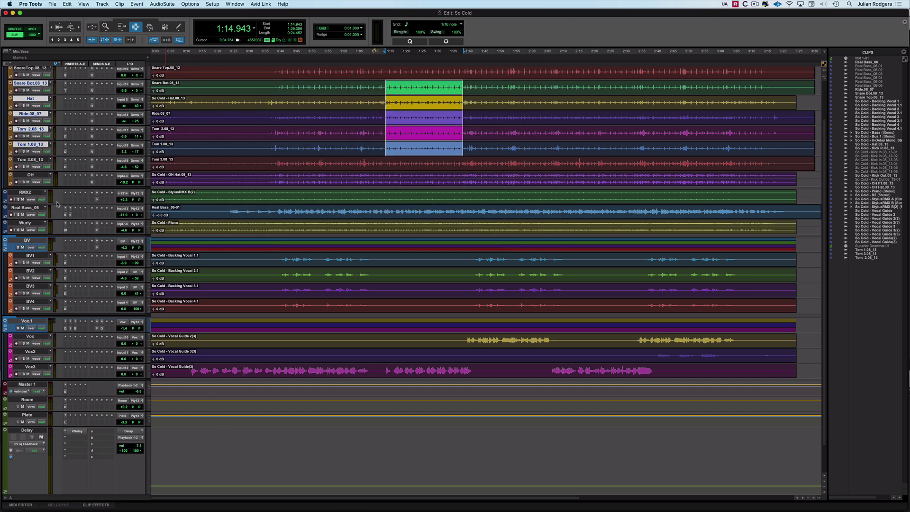
click(67, 90)
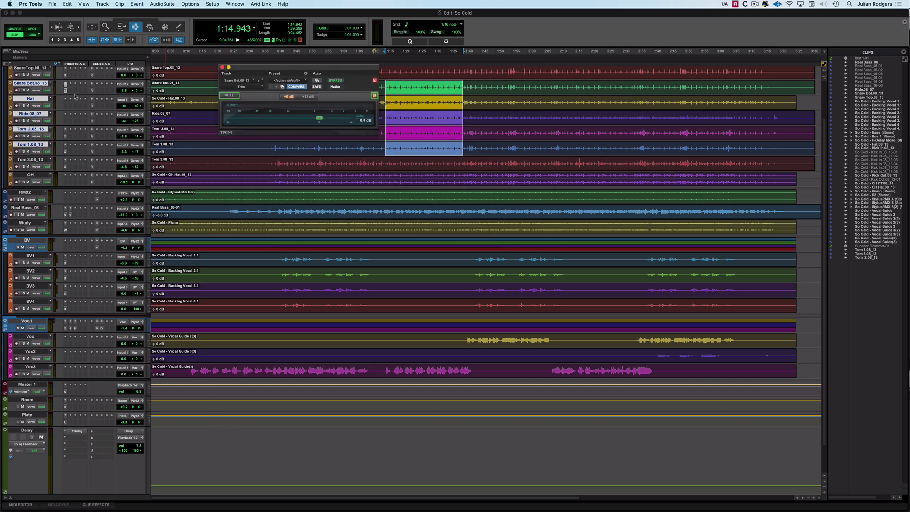
click(226, 97)
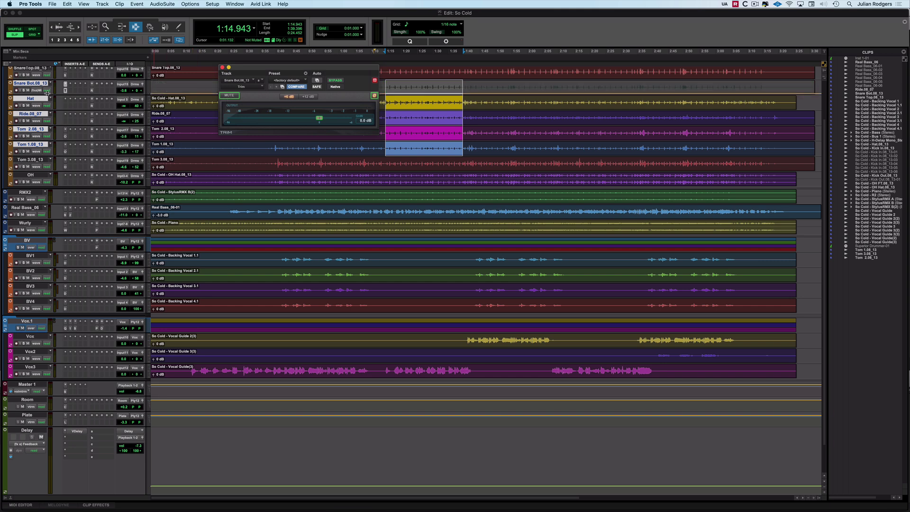
drag(48, 95, 52, 138)
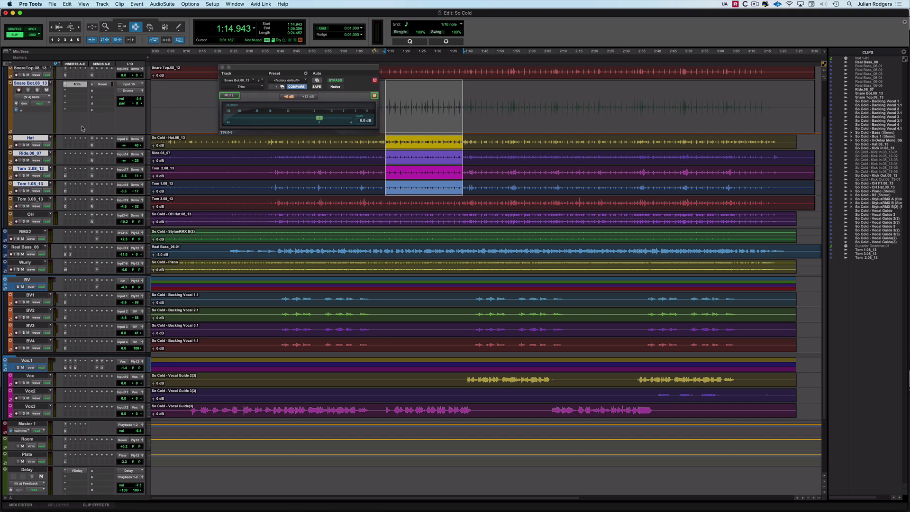
ctrl+super+click(37, 86)
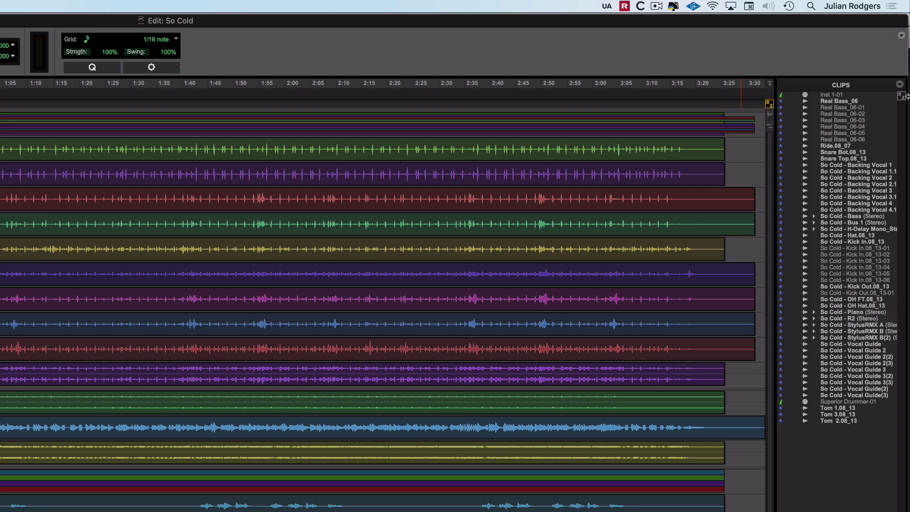
Run Find from the Clips list menu with Include subsequently added clips ticked
click(900, 85)
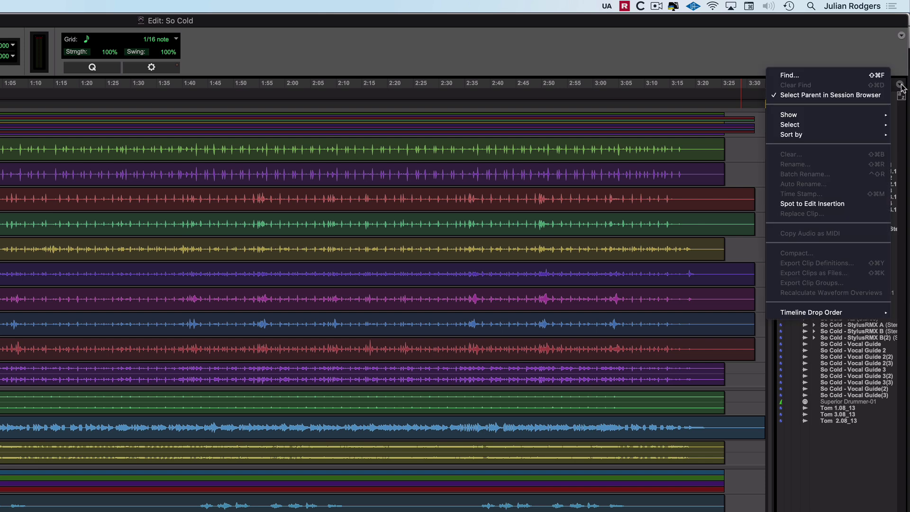
click(805, 76)
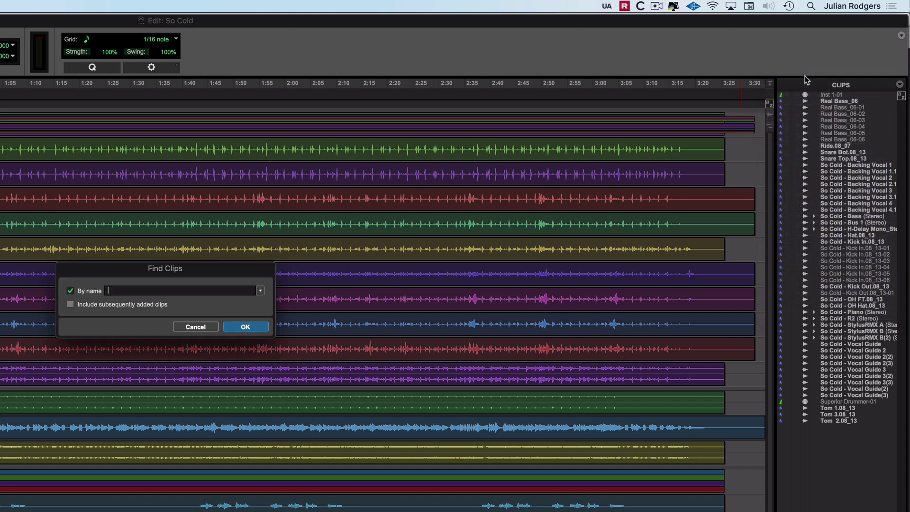
click(71, 306)
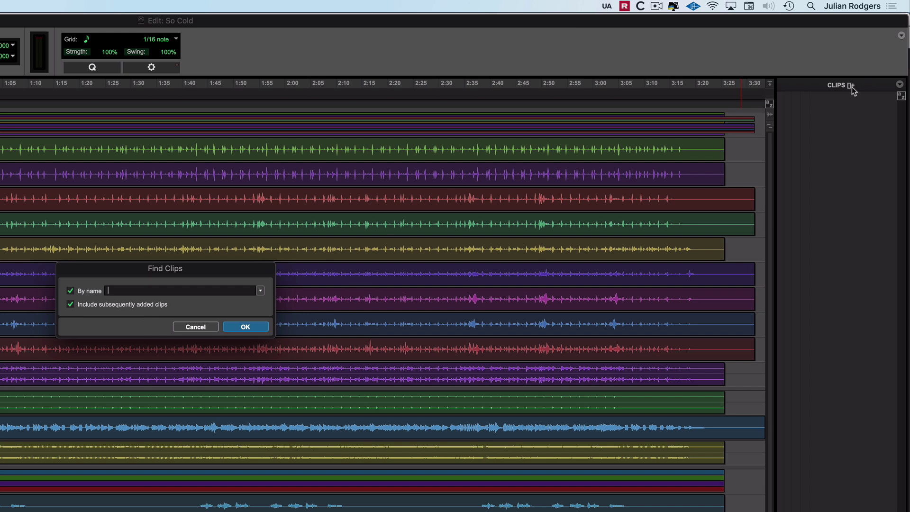
click(249, 327)
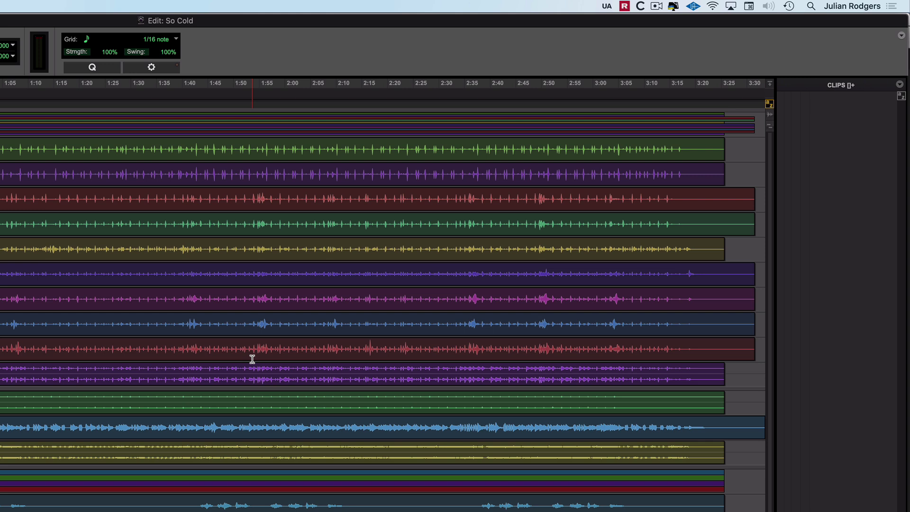
Select about 1:18–1:35 on the Hat track and separate it into clip Hat_01
drag(89, 249, 162, 248)
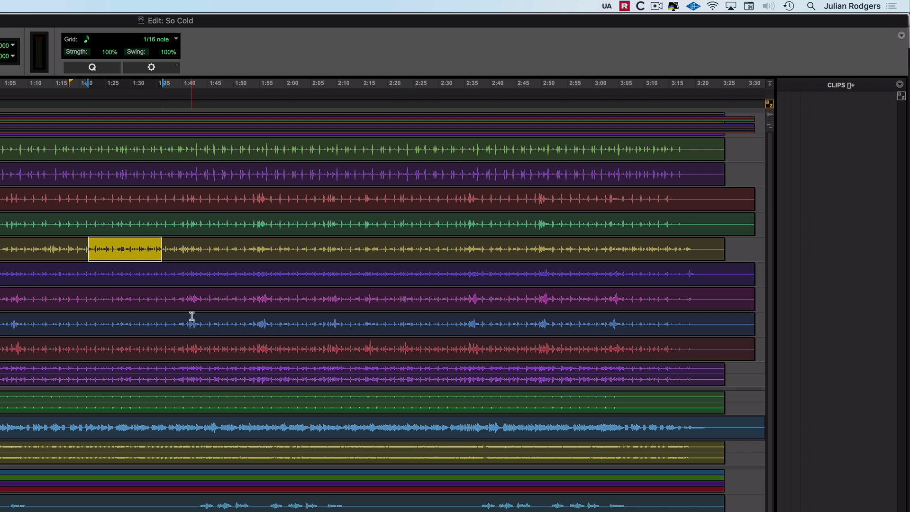
key(alt+shift+3)
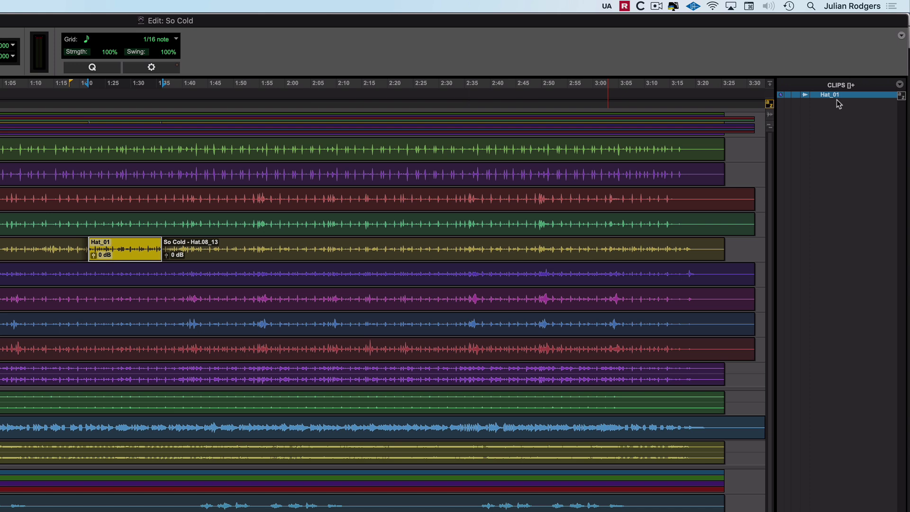
Clear the Clips list filter by unticking Include subsequently added clips in Find Clips
click(900, 84)
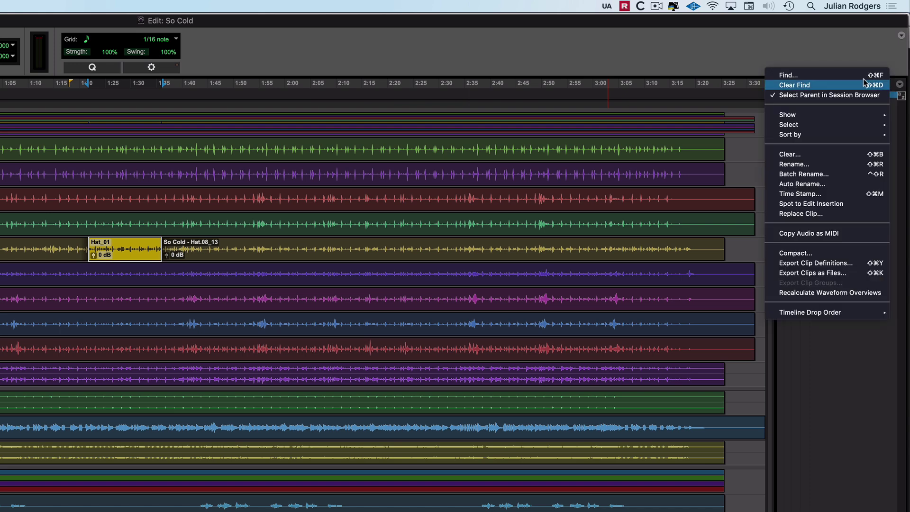
click(856, 76)
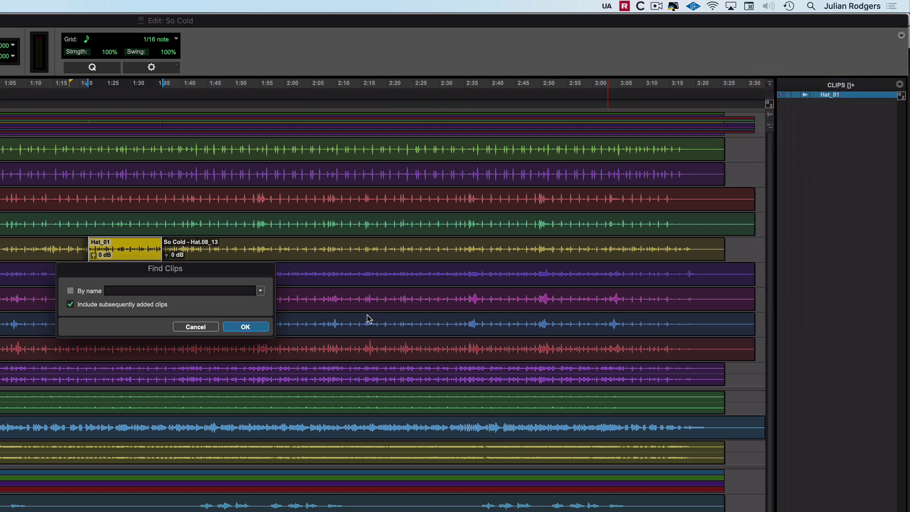
click(70, 305)
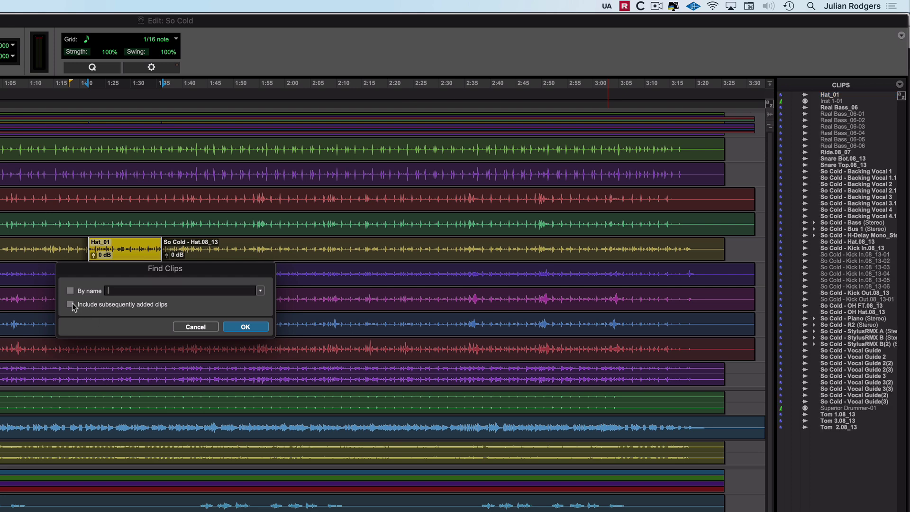
click(256, 331)
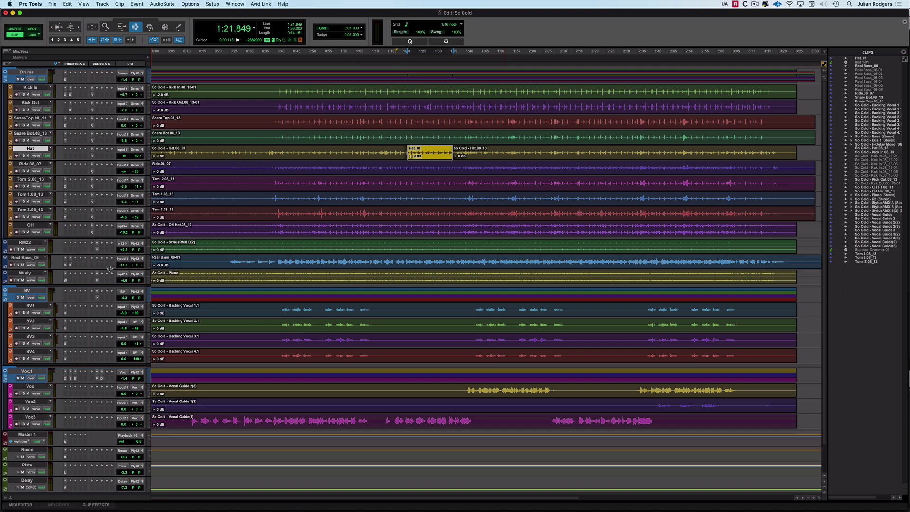
Make the Real Bass_06 track taller and raise its clip gain toward +2.6 dB
drag(110, 270, 137, 351)
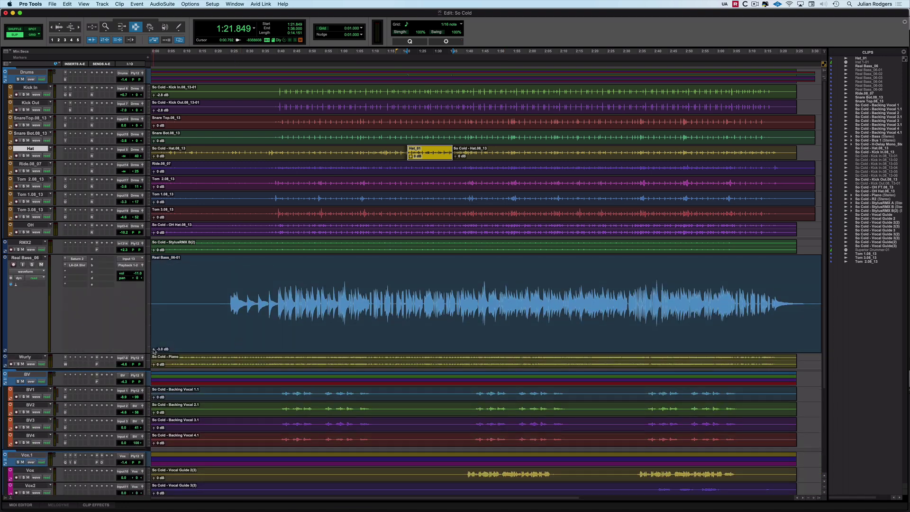
mouse_move(154, 351)
mouse_down()
mouse_move(146, 360)
mouse_move(146, 349)
mouse_up()
Turn on the clip gain line and clip gain dB readouts for all clips
click(253, 310)
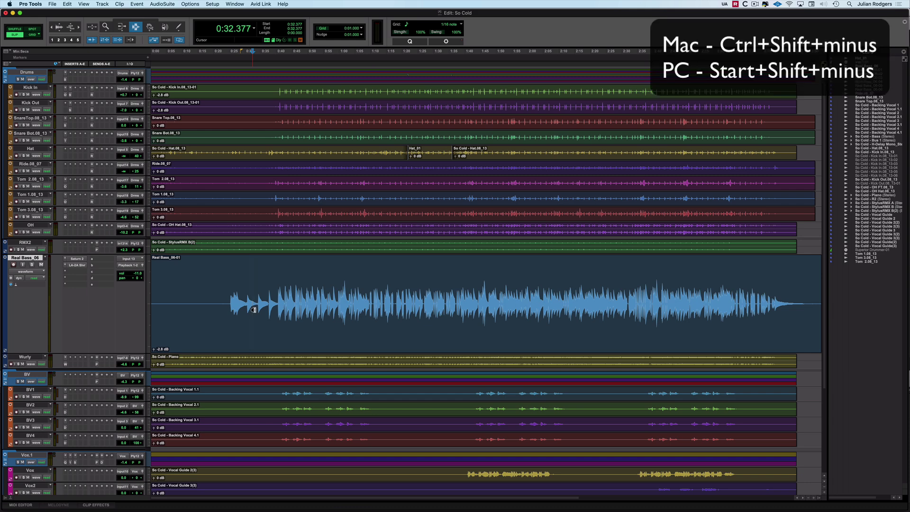
key(ctrl+shift+minus)
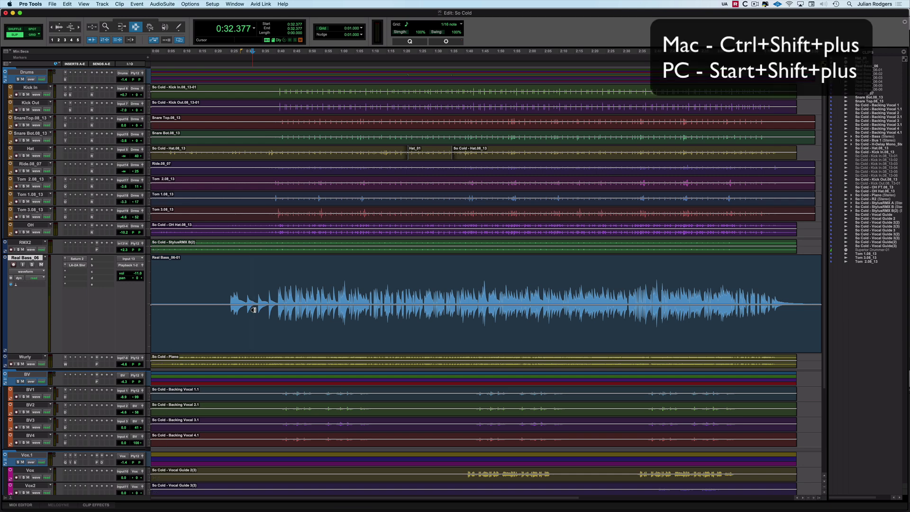
key(ctrl+shift+plus)
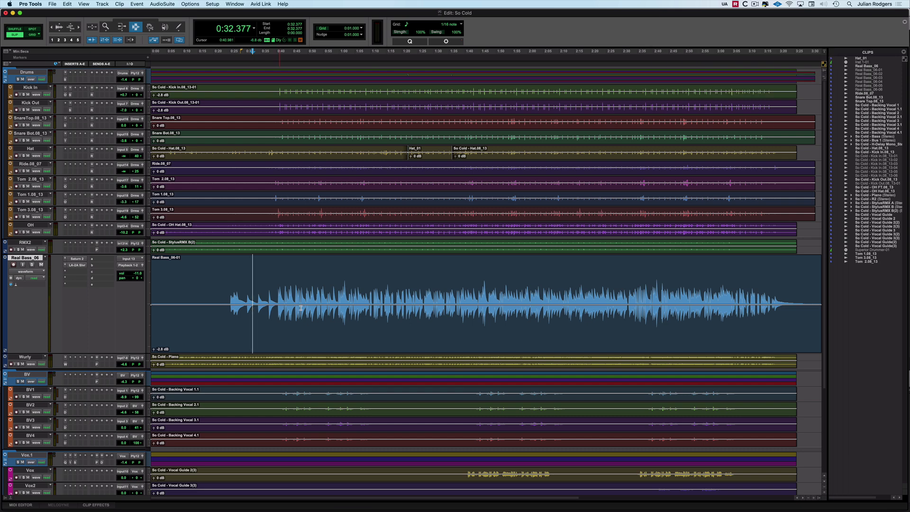
Select the Real Bass section from 0:39.849 to 0:56.151 and scroll-nudge its clip gain
drag(276, 303, 328, 303)
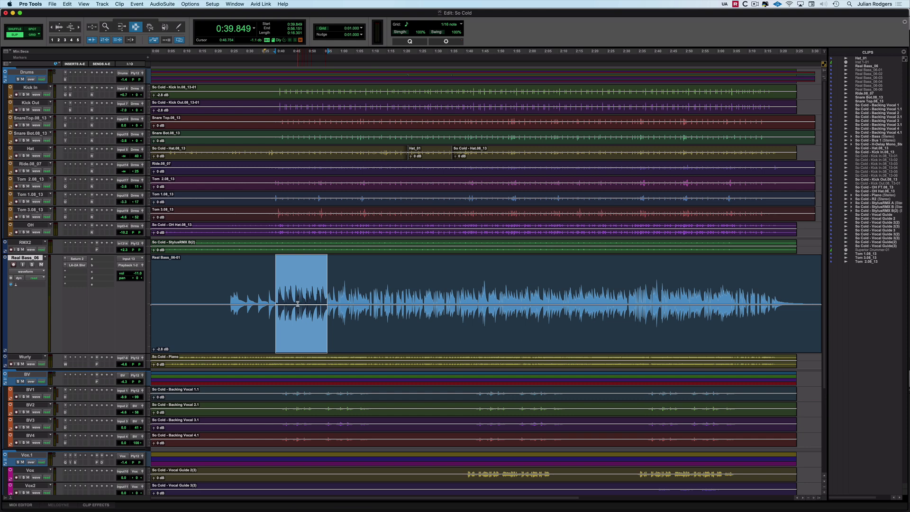
scroll(299, 303, up, 3)
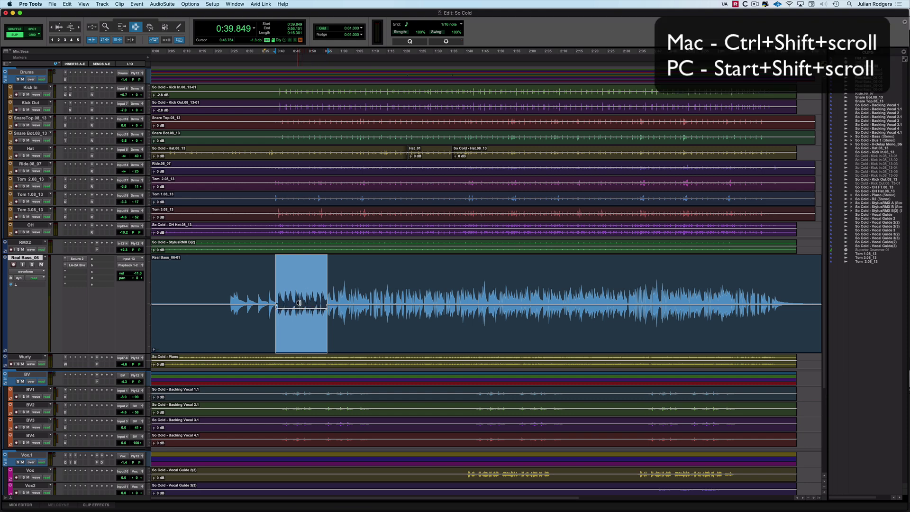
scroll(300, 303, down, 3)
scroll(300, 303, up, 2)
scroll(299, 303, down, 3)
scroll(299, 303, up, 1)
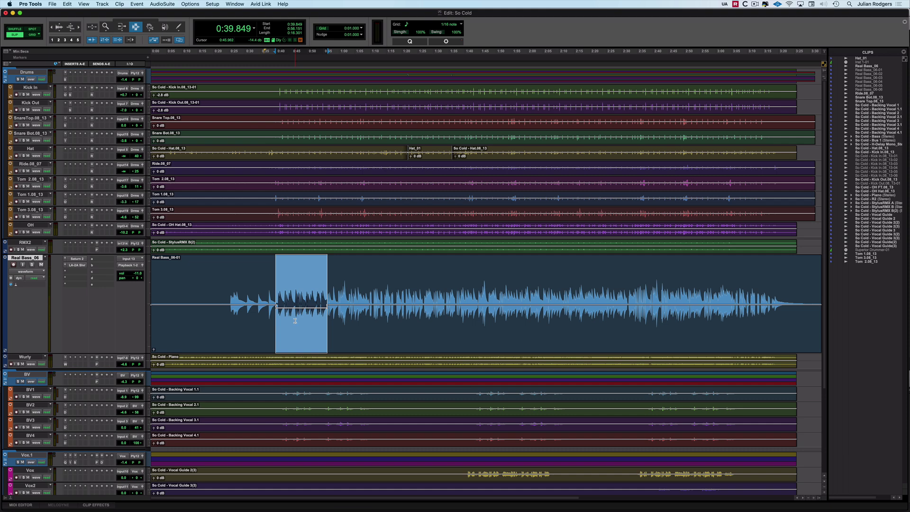
Nudge the selected bass section's clip gain down and up in small keyboard steps
key(ctrl+shift+Down)
key(ctrl+shift+Down)
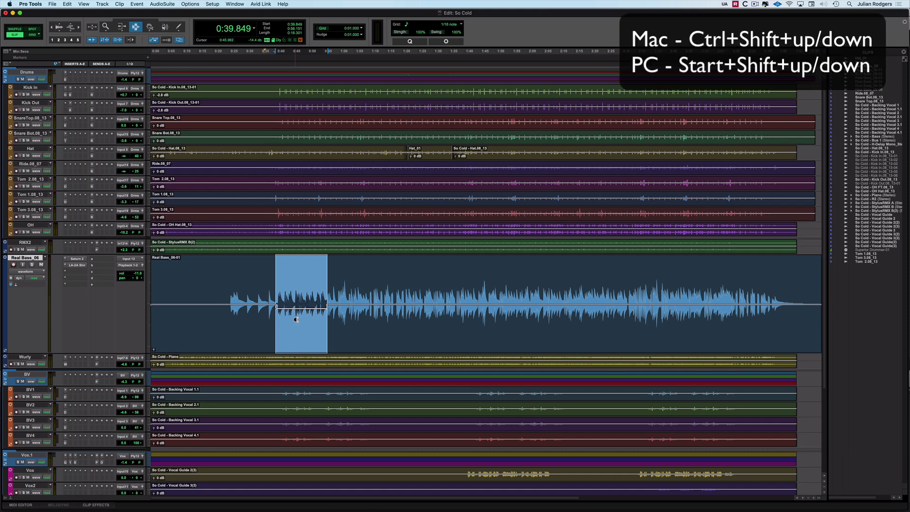
key(ctrl+shift+Up)
key(ctrl+shift+Up)
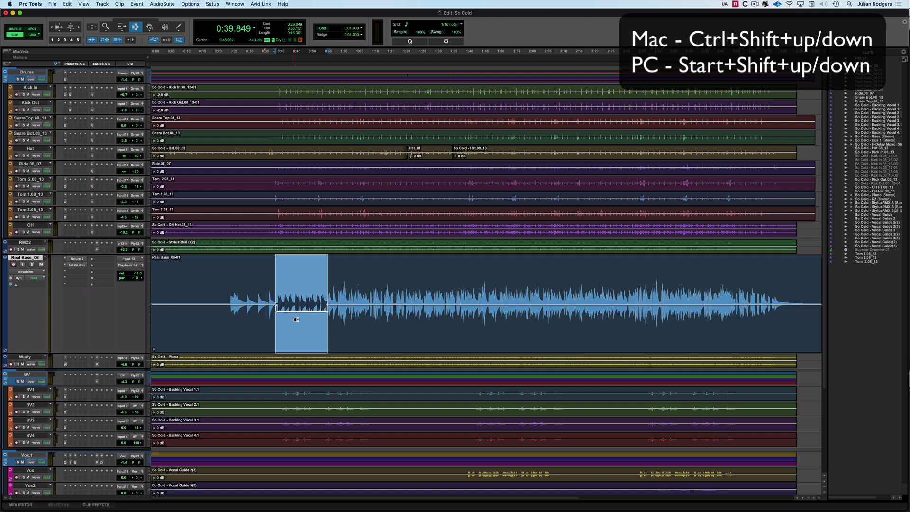
key(ctrl+shift+Down)
key(ctrl+shift+Up)
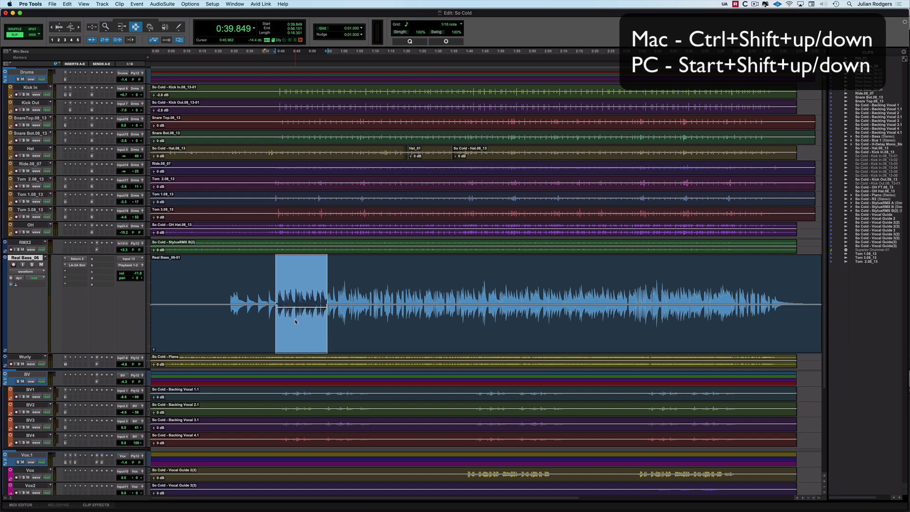
key(ctrl+shift+Up)
key(ctrl+shift+Down)
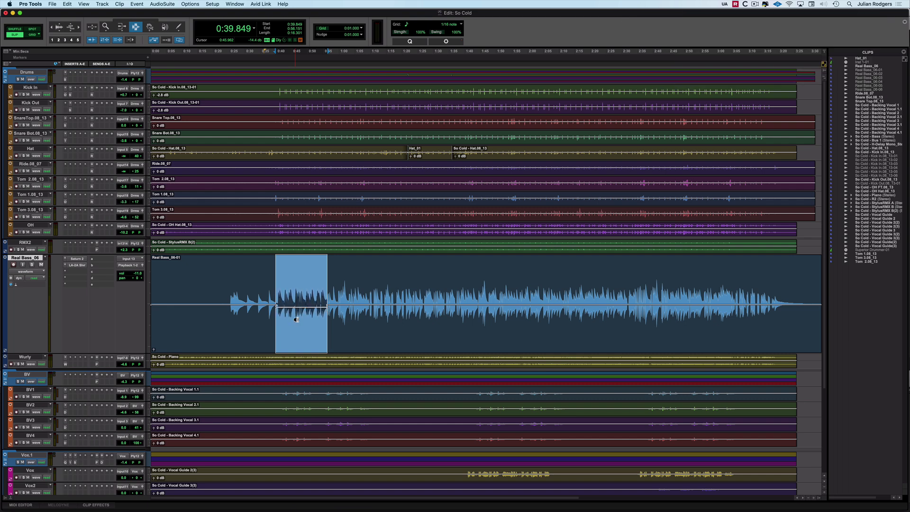
key(ctrl+shift+Up)
key(ctrl+shift+Down)
key(ctrl+shift+Down)
key(ctrl+shift+Up)
key(ctrl+shift+Down)
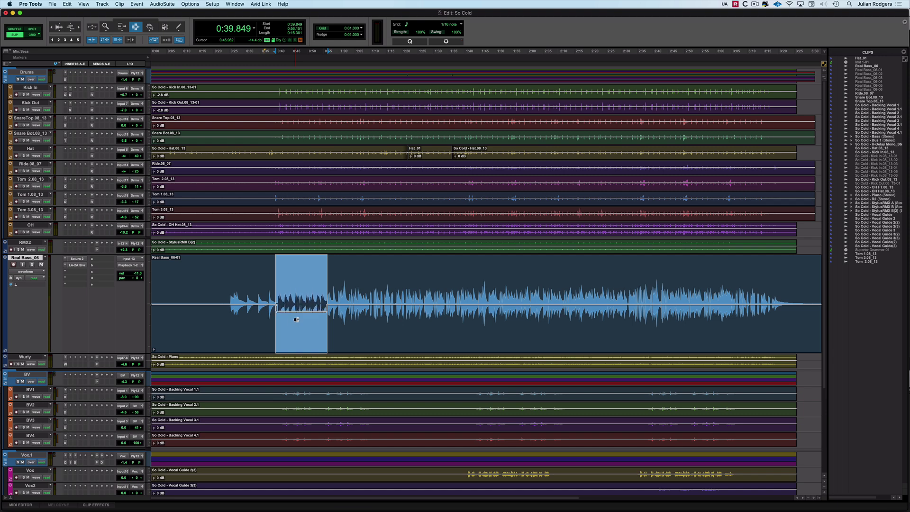
key(ctrl+shift+Up)
key(ctrl+shift+Down)
key(ctrl+shift+Up)
key(ctrl+shift+Up)
In Editing preferences, change Clip Gain Nudge Value from 0.5 dB to 3.0 dB
click(37, 2)
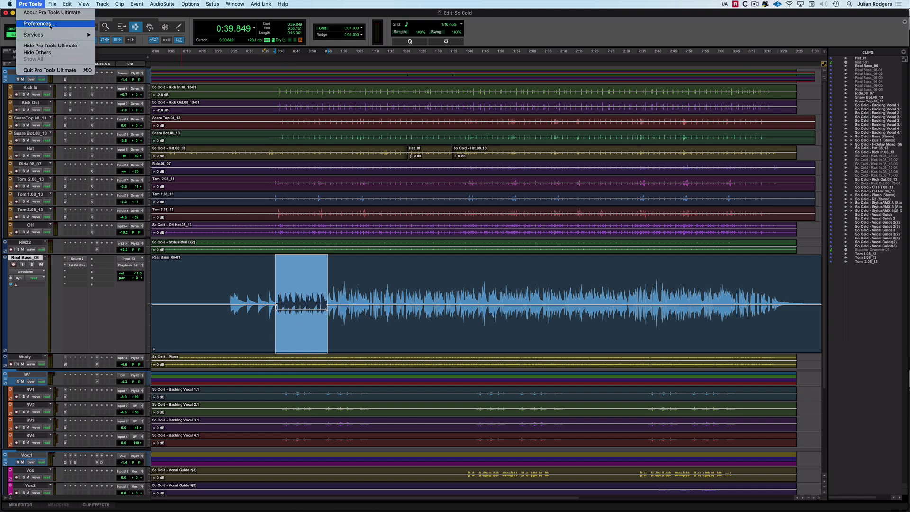
click(64, 48)
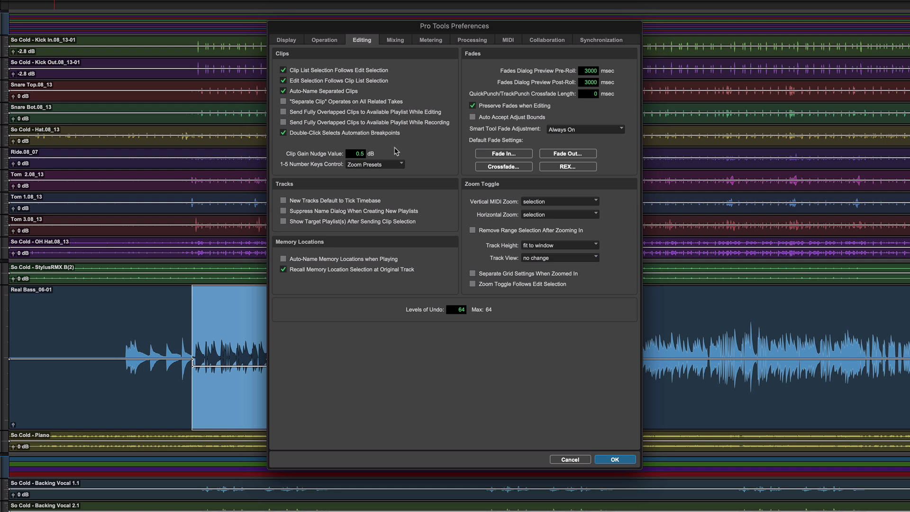
double_click(361, 154)
text(3.0)
click(414, 146)
click(615, 460)
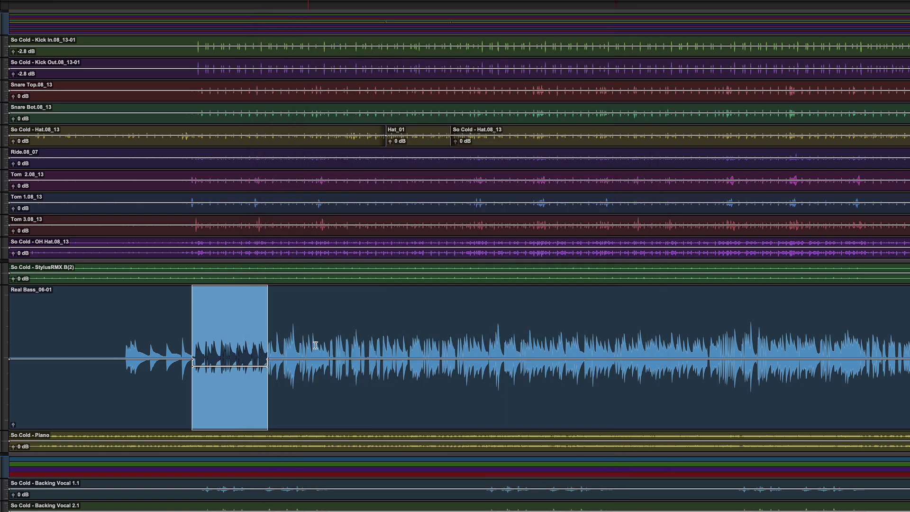
Select a later Real Bass range and nudge its gain down, up and down in 3 dB steps
drag(352, 361, 403, 361)
shift+click(483, 363)
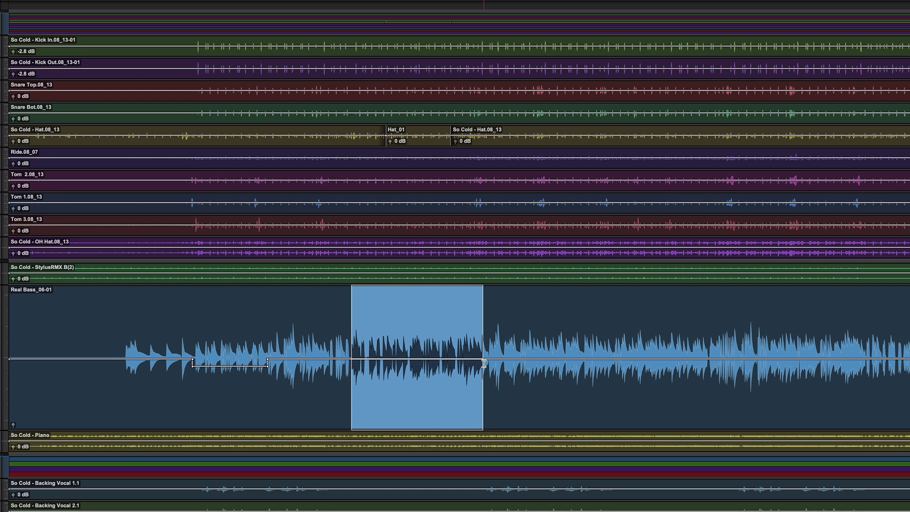
key(ctrl+shift+Down)
key(ctrl+shift+Down)
key(ctrl+shift+Down)
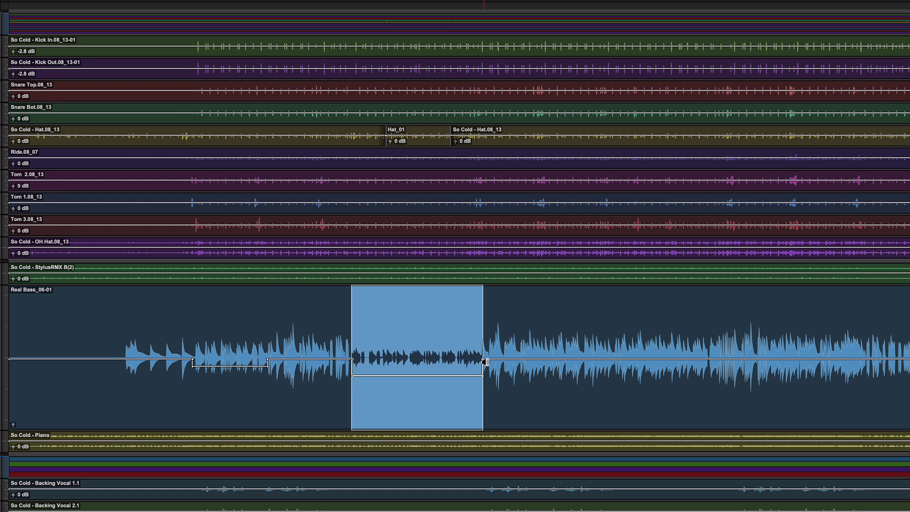
key(ctrl+shift+Up)
key(ctrl+shift+Up)
key(ctrl+shift+Up)
key(ctrl+shift+Up)
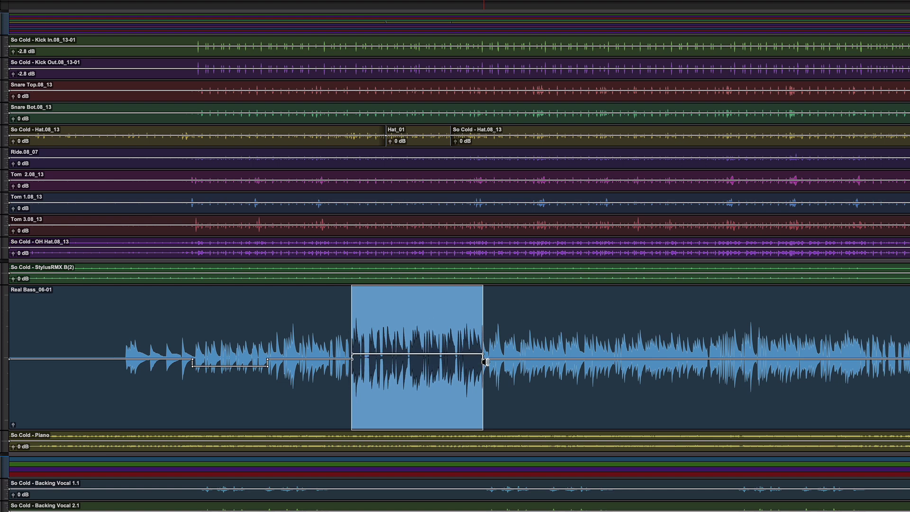
key(ctrl+shift+Down)
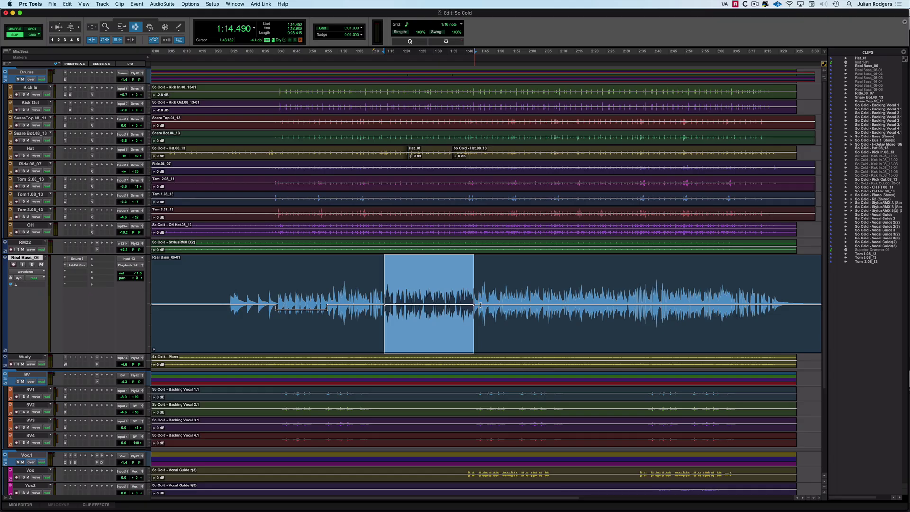
Confirm 1–5 keys recall Zoom Presets, then zoom tight on the bass selection and back out
click(30, 4)
click(41, 24)
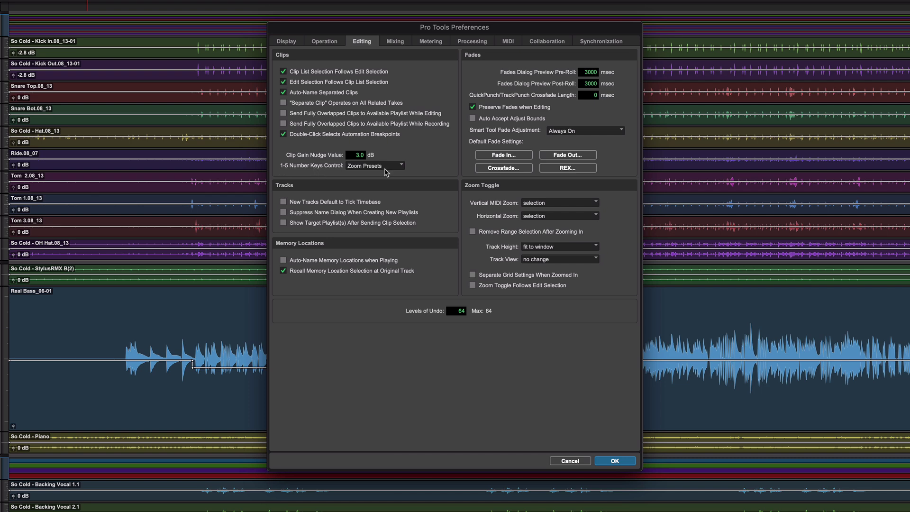
click(615, 461)
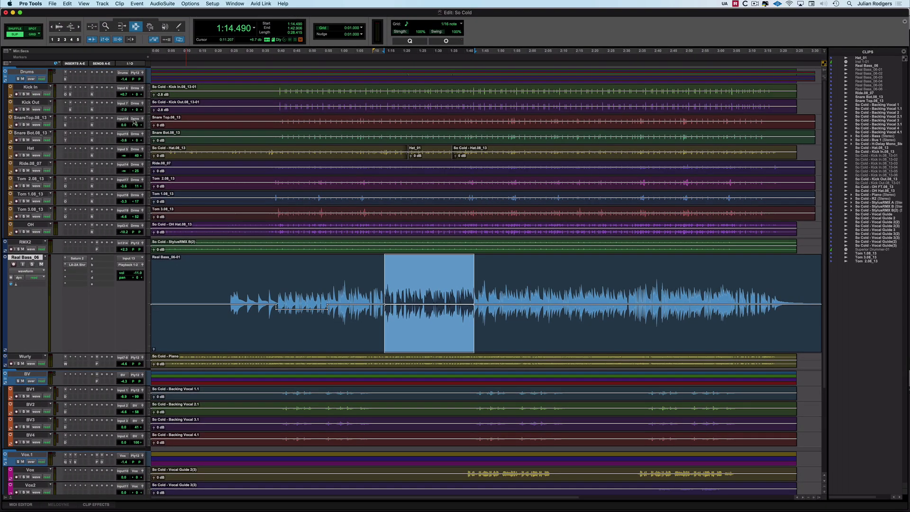
key(t)
key(t)
key(t)
key(t)
key(t)
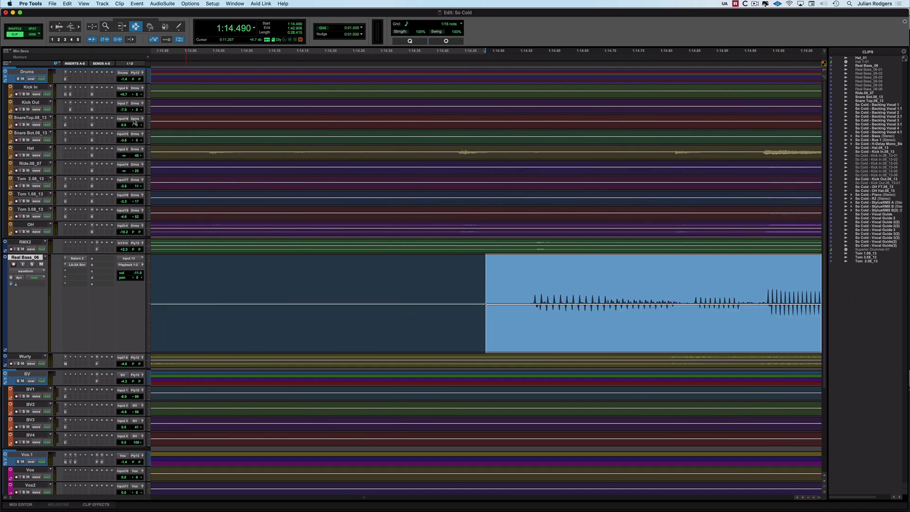
key(r)
key(r)
key(r)
key(r)
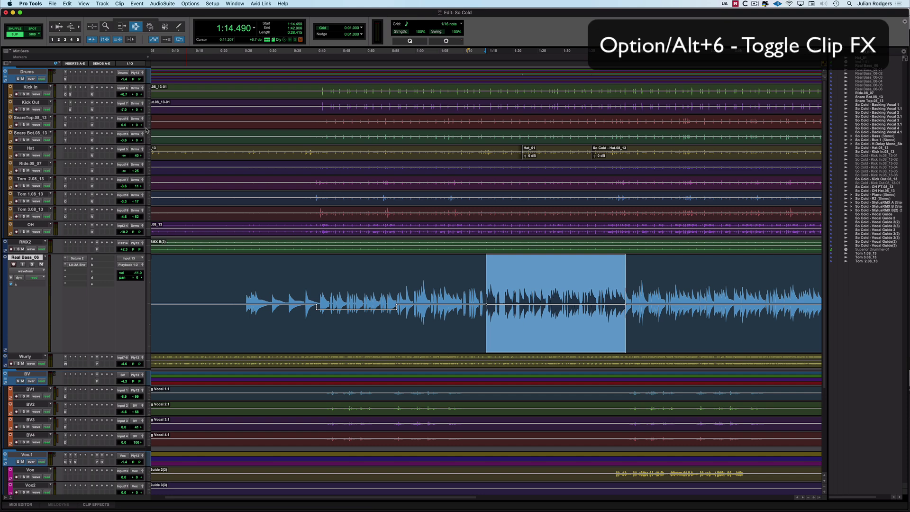
Show the Clip Effects panel with EQ, Filters and Dynamics using Option+6
key(alt+6)
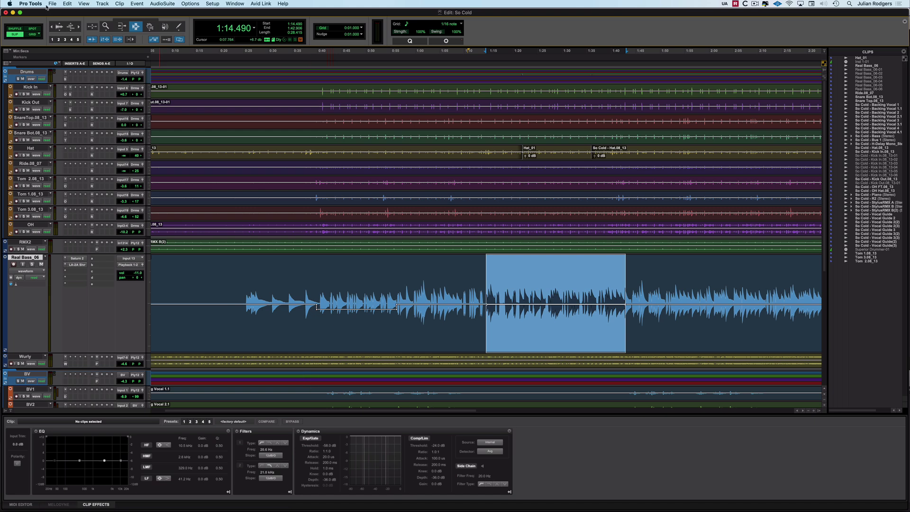
Switch the 1–5 Number Keys Control preference from Zoom Presets to Clip Effects Presets
click(31, 3)
click(31, 25)
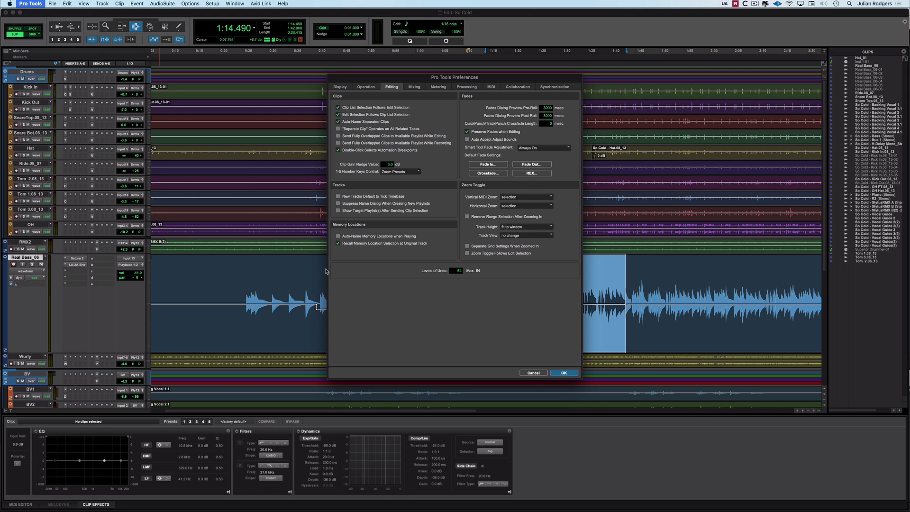
click(400, 172)
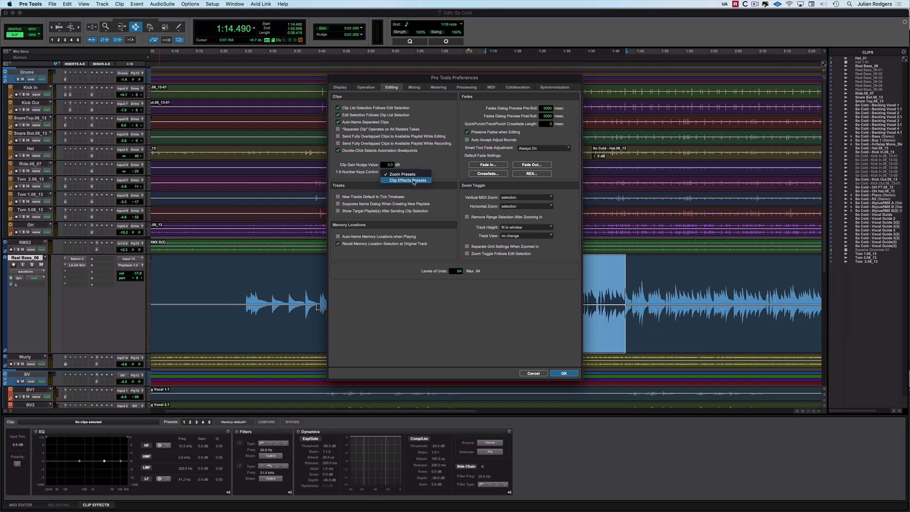
click(414, 181)
click(564, 374)
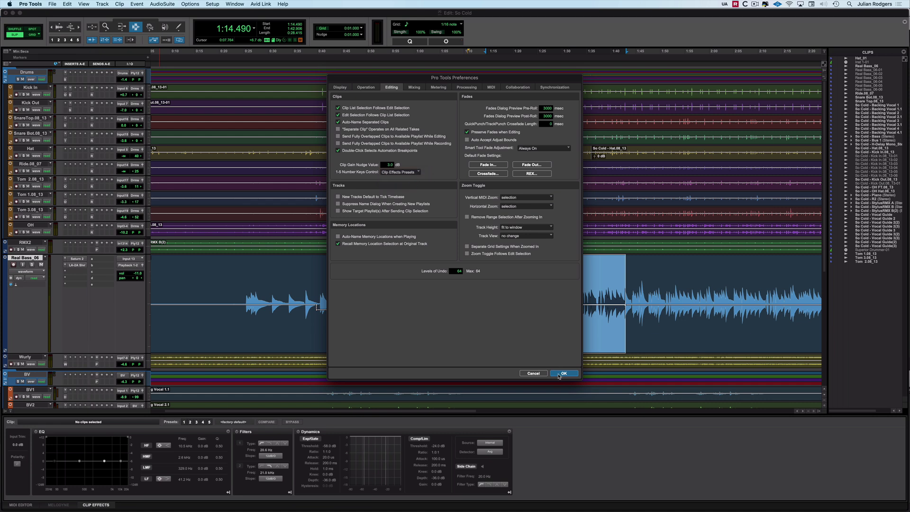
click(348, 100)
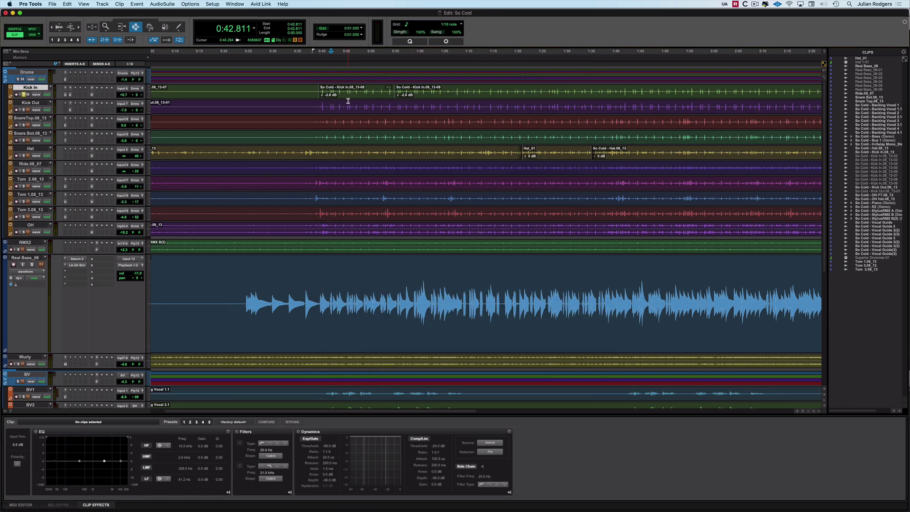